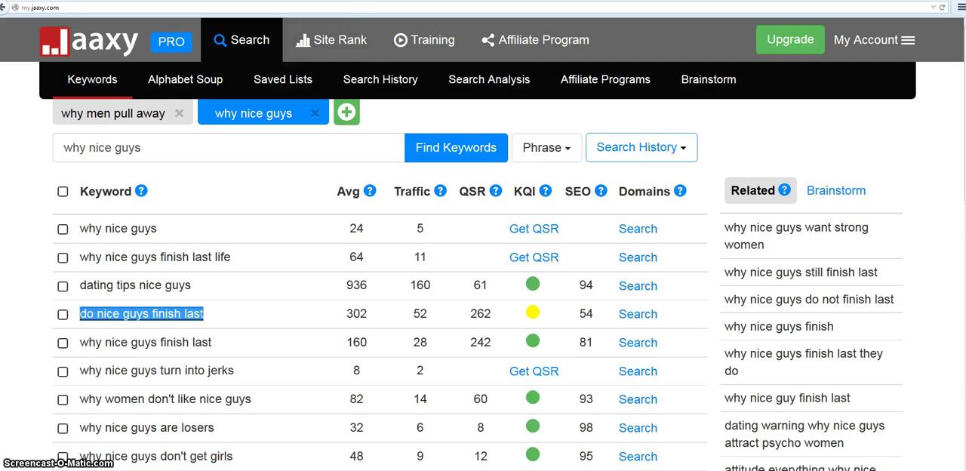
Step: Switch from Jaaxy to the WordPress draft 'Why Nice Guys Don't Get Girls'
key(ctrl+Tab)
scroll(355, 177, up, 5)
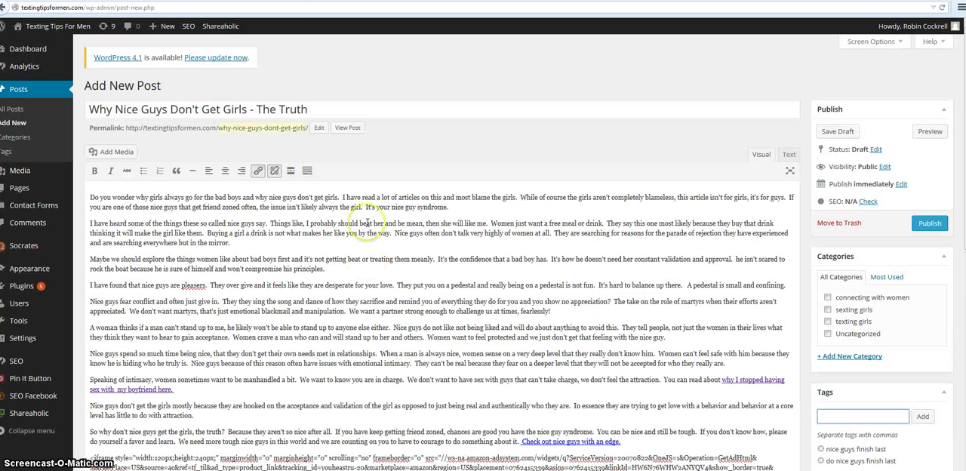
scroll(355, 211, up, 2)
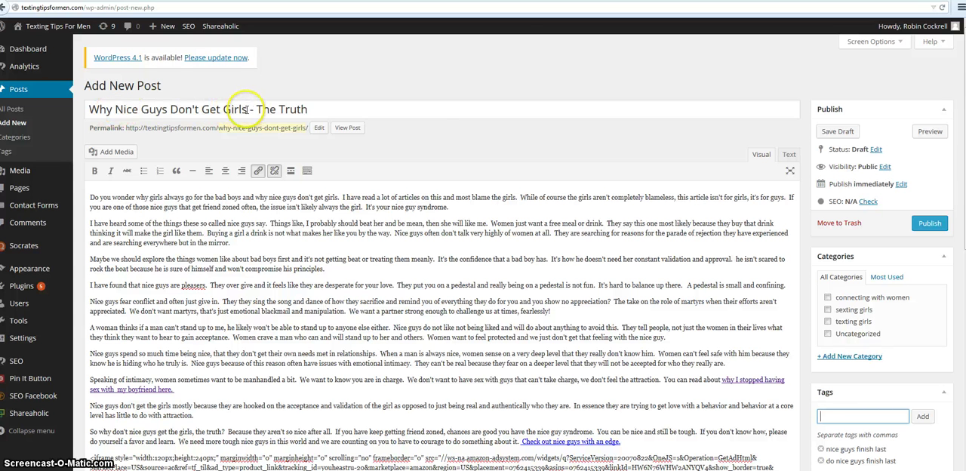
Step: Return to the Jaaxy 'why nice guys' keyword results after reviewing the draft's title
key(ctrl+Tab)
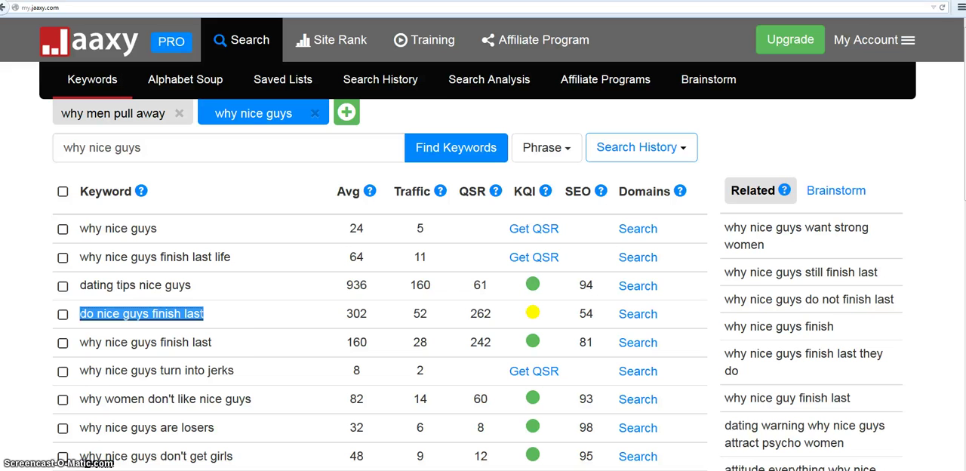
Step: Rerun the 'why nice guys' search and copy the keyword 'why do nice guys finish last'
click(263, 342)
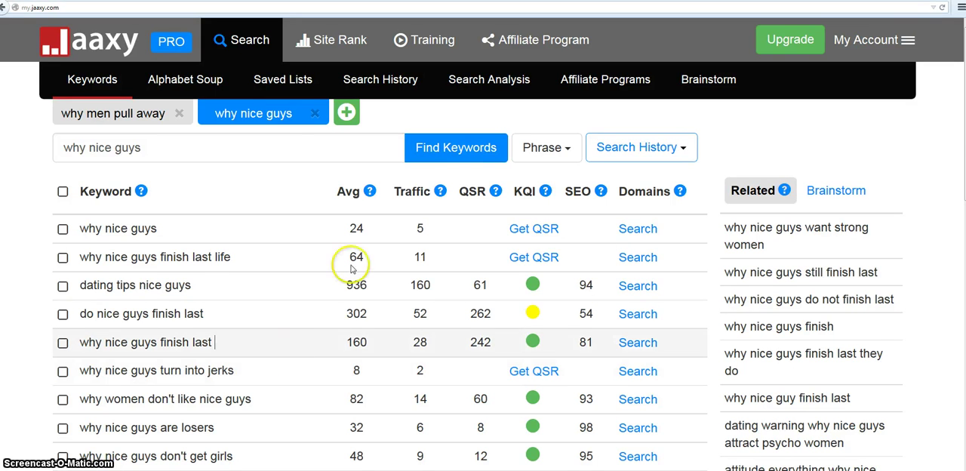
click(455, 148)
scroll(276, 353, down, 3)
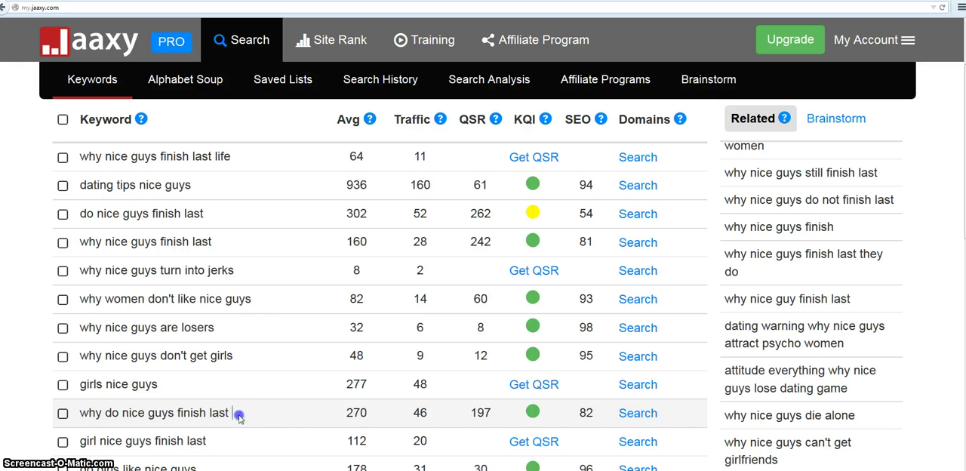
drag(231, 413, 83, 418)
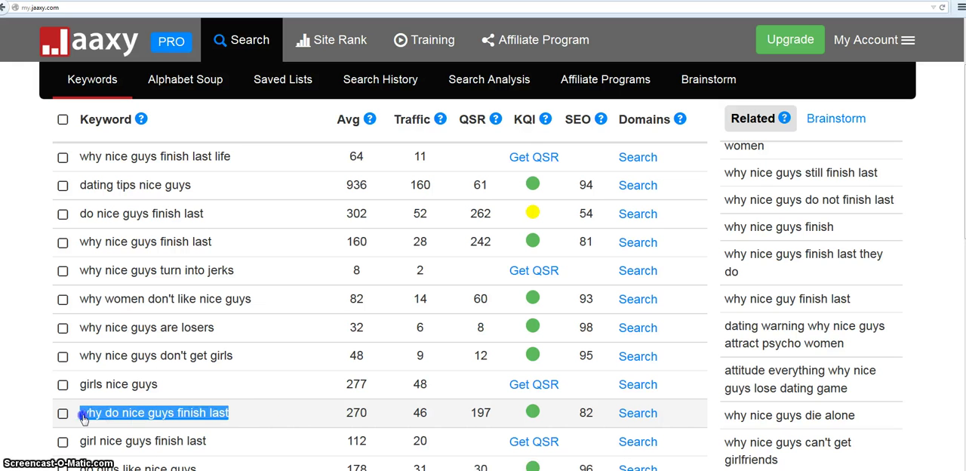
right_click(96, 415)
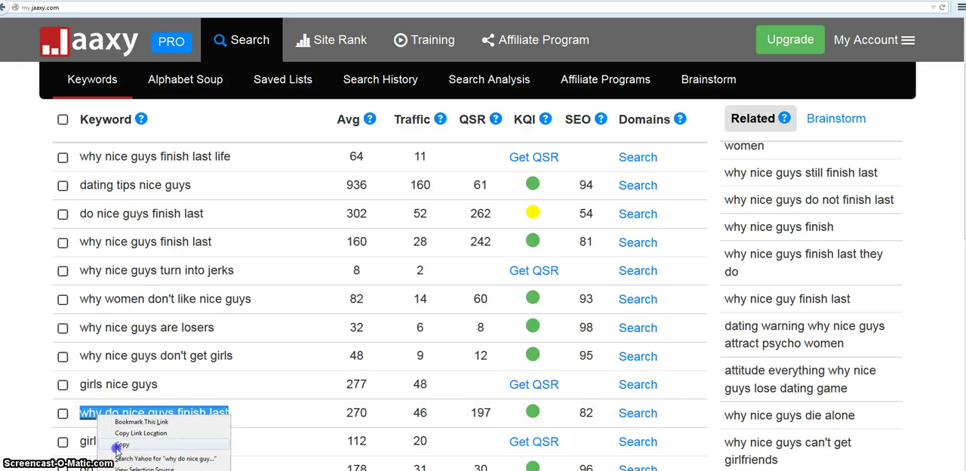
click(121, 445)
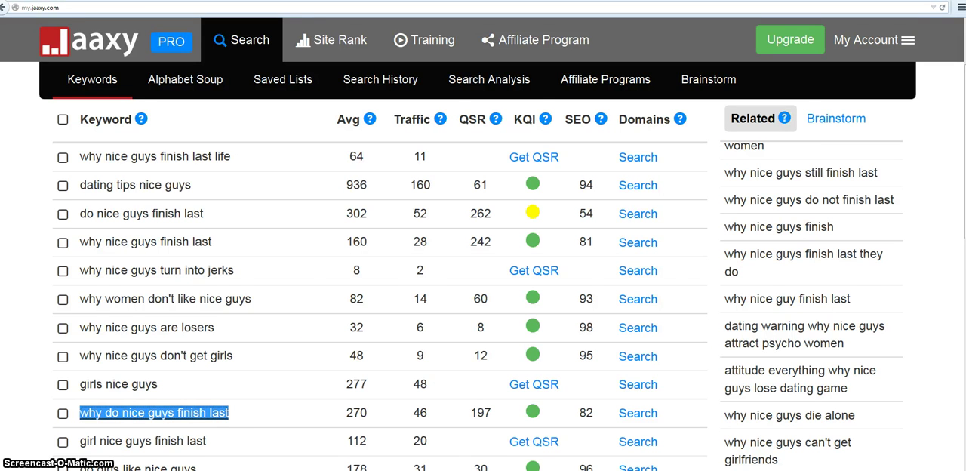
Step: Add 'why do nice guys finish last' as a tag on the WordPress draft
click(324, 7)
click(823, 415)
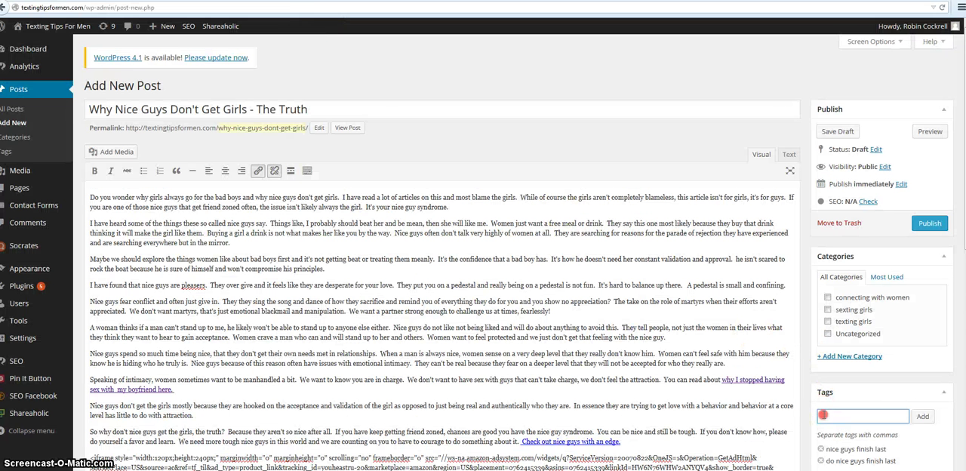
right_click(822, 415)
click(846, 457)
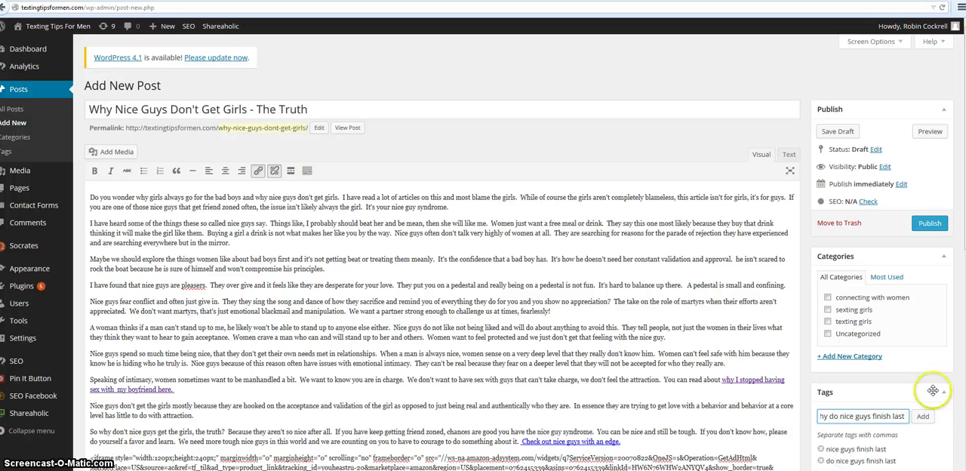
click(922, 416)
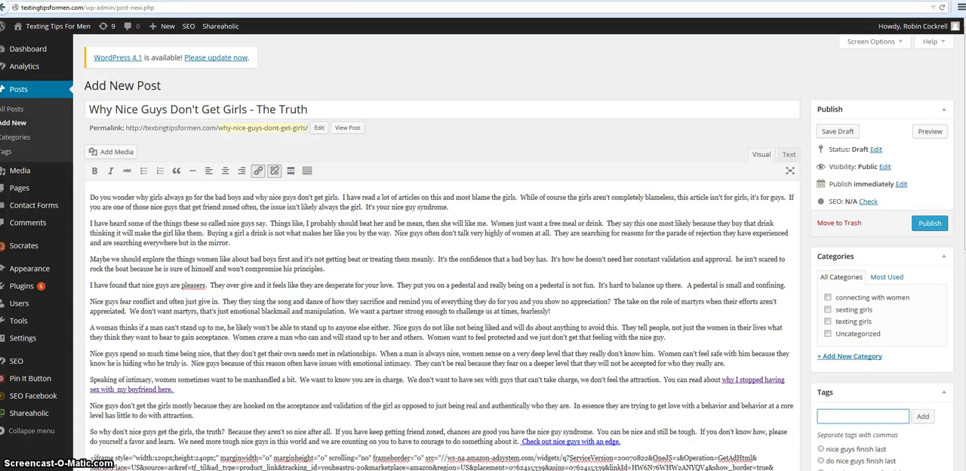
click(45, 7)
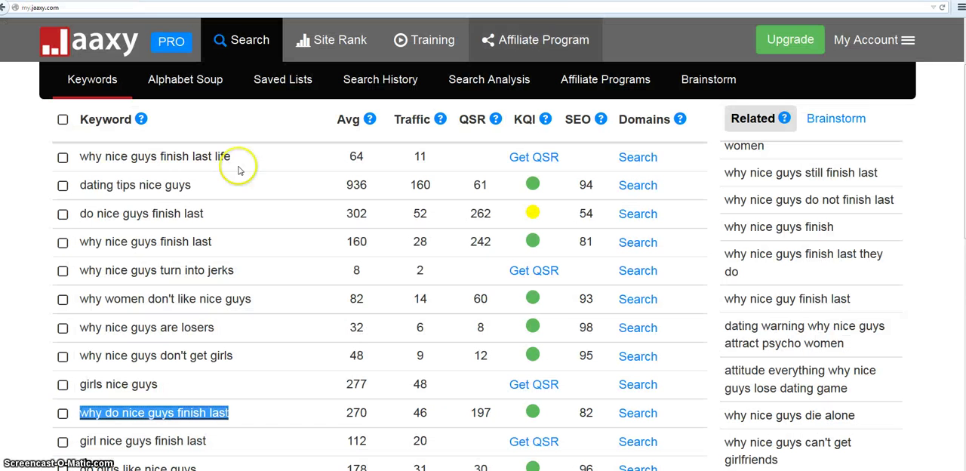
scroll(182, 158, up, 4)
Step: Replace the Jaaxy search phrase with 'why nice don't get the girls' and run it
triple_click(166, 148)
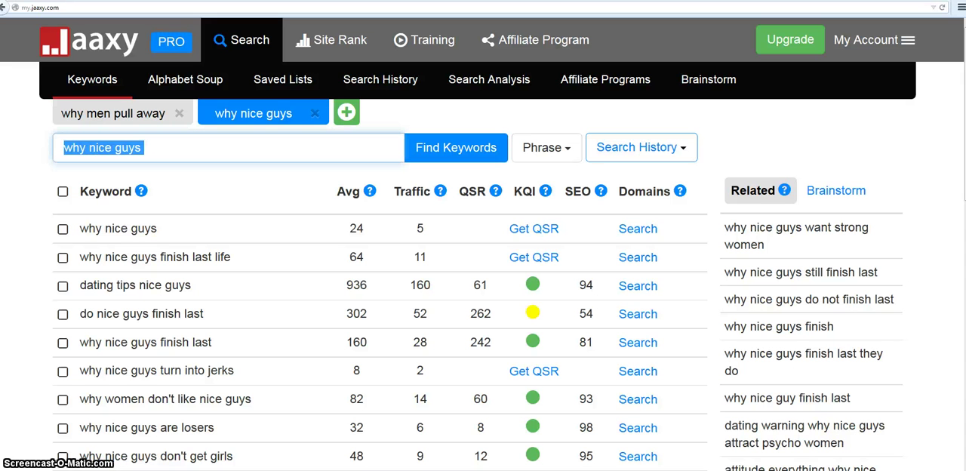
text(why n)
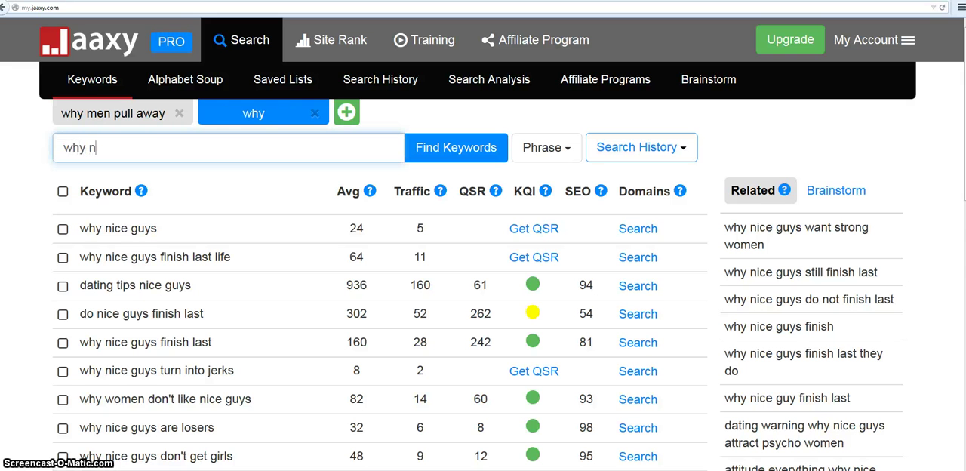
text(ice guys finish)
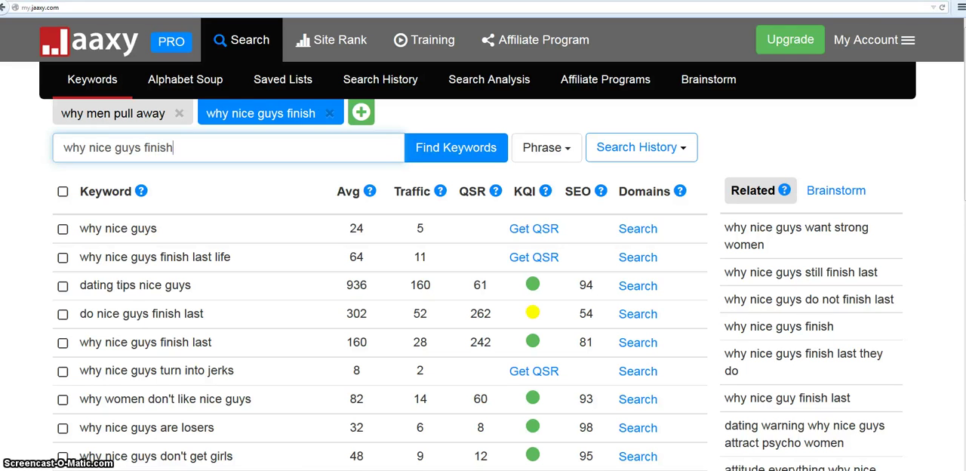
key(BackSpace)
key(BackSpace)
key(BackSpace)
text(do)
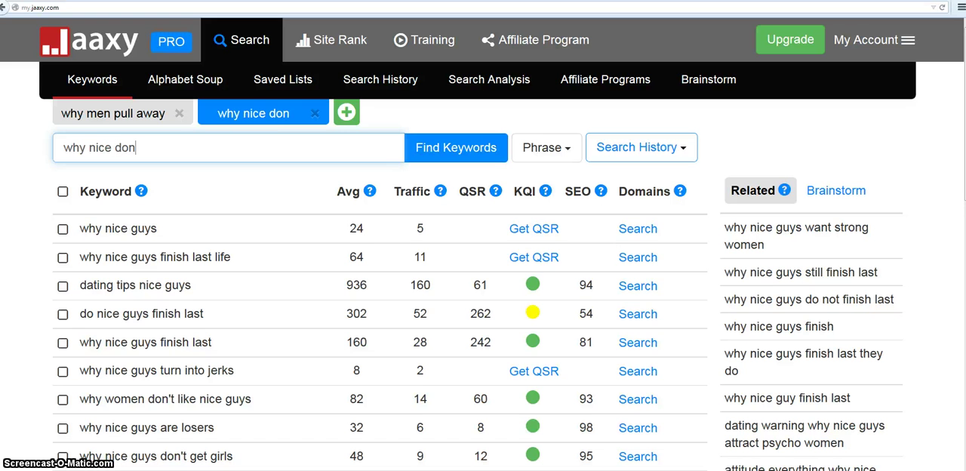
text('t get the g)
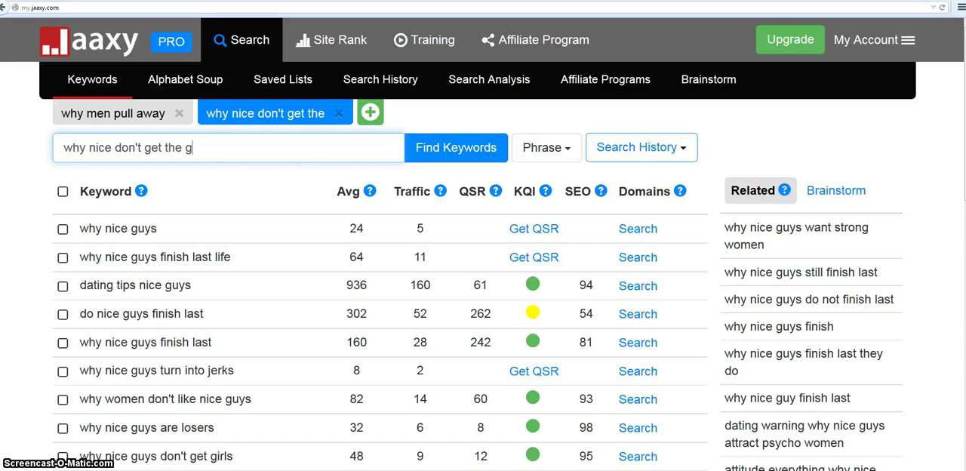
text(irls)
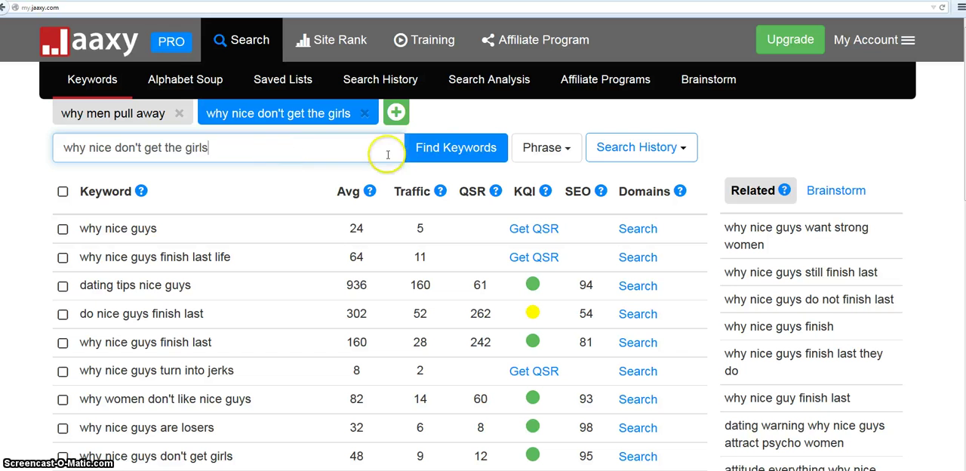
click(456, 147)
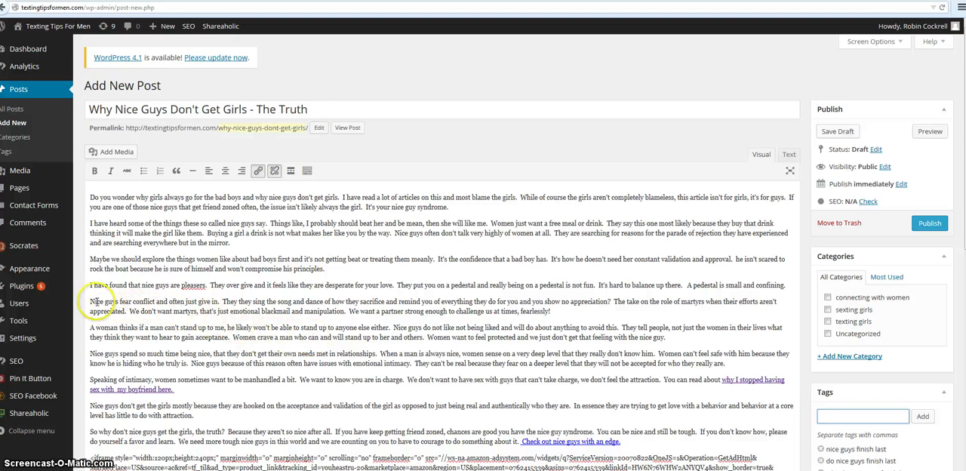
Step: Copy 'Nice guys fear conflict' from the post body and add it as a tag
drag(91, 301, 118, 301)
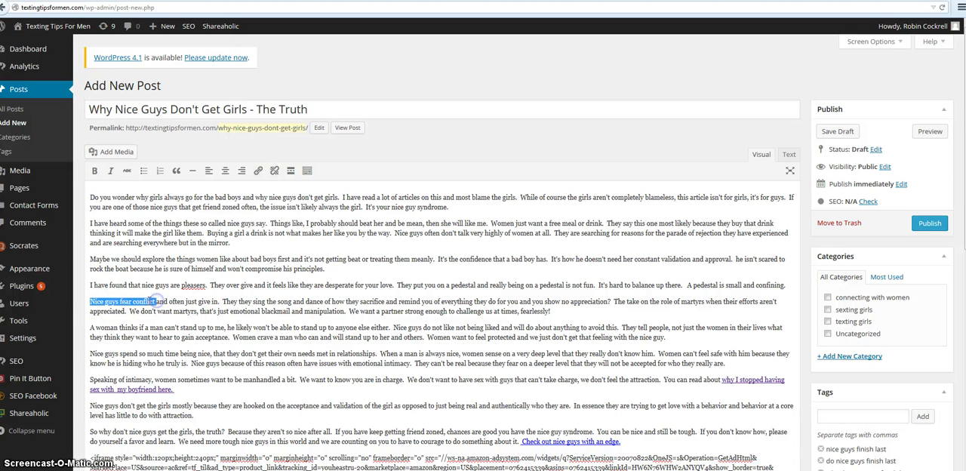
right_click(157, 302)
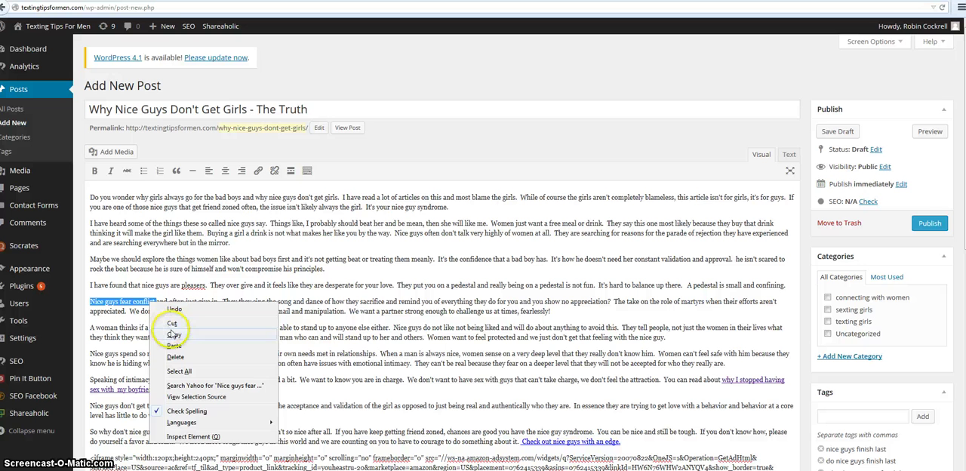
click(174, 334)
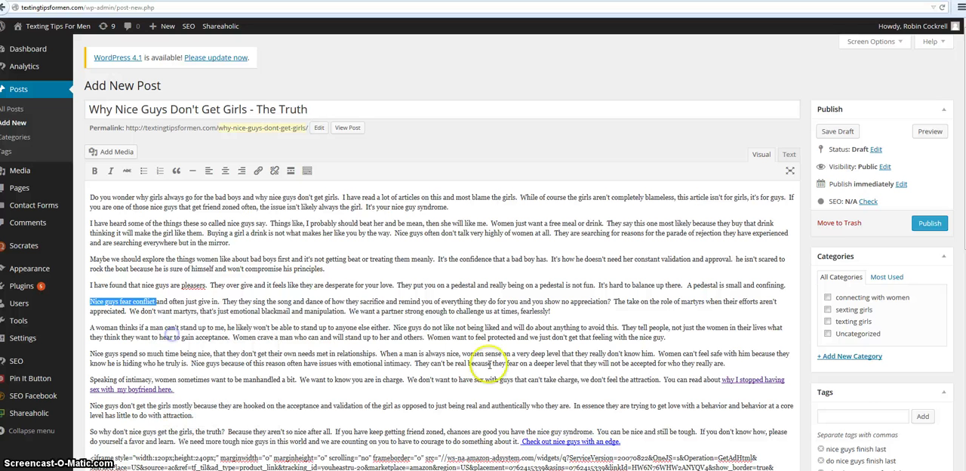
click(831, 416)
right_click(832, 417)
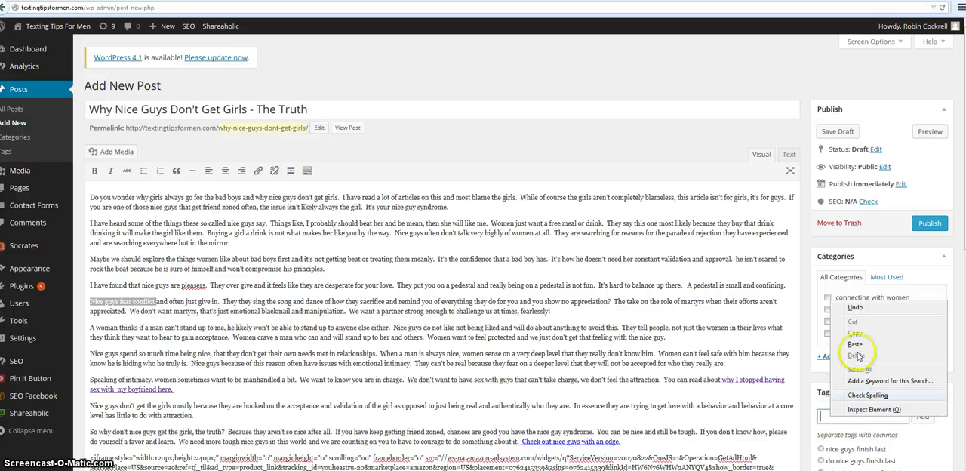
click(855, 346)
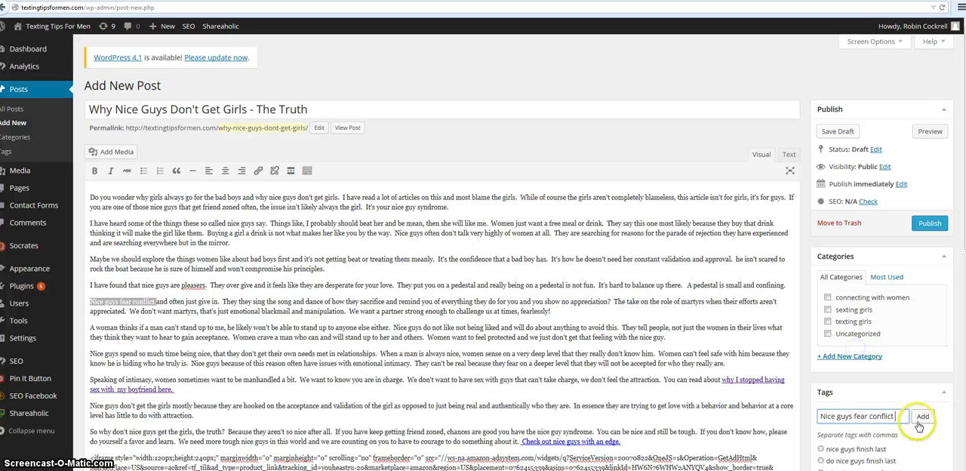
click(923, 416)
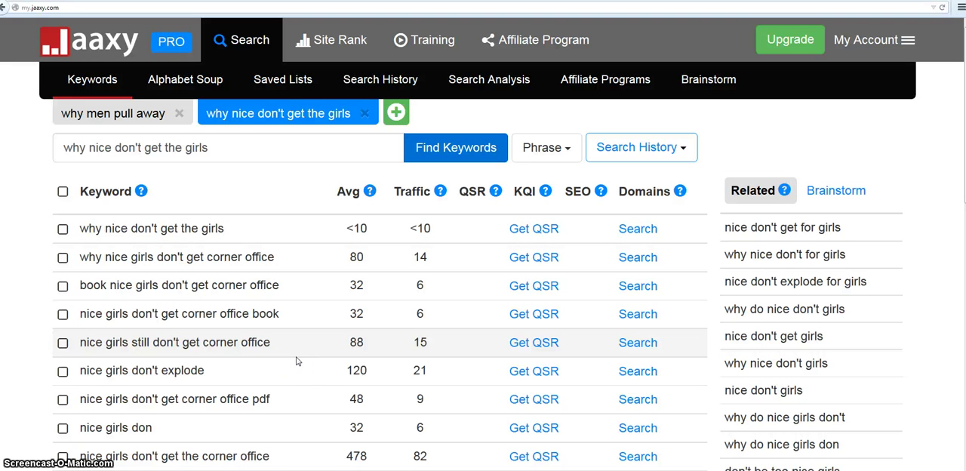
Step: Search 'why nice guys don't get the girls' and copy the keyword 'do nice guys ever get girl'
click(112, 147)
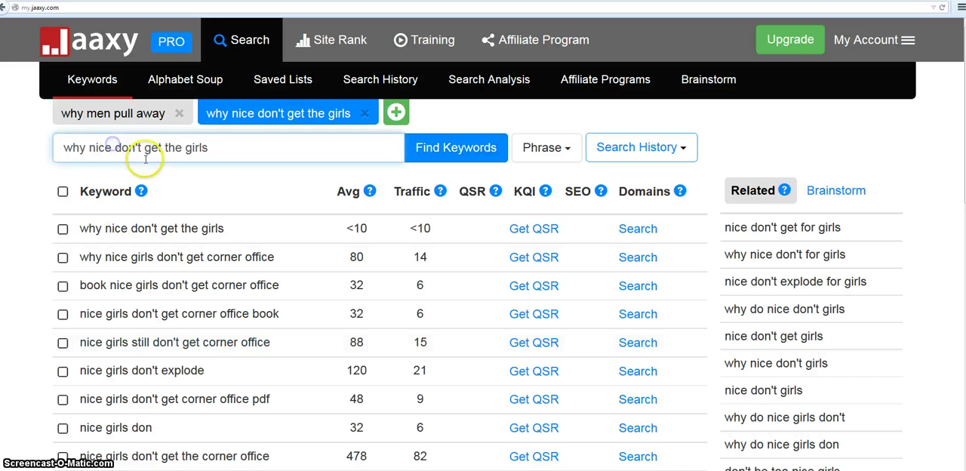
text(guys)
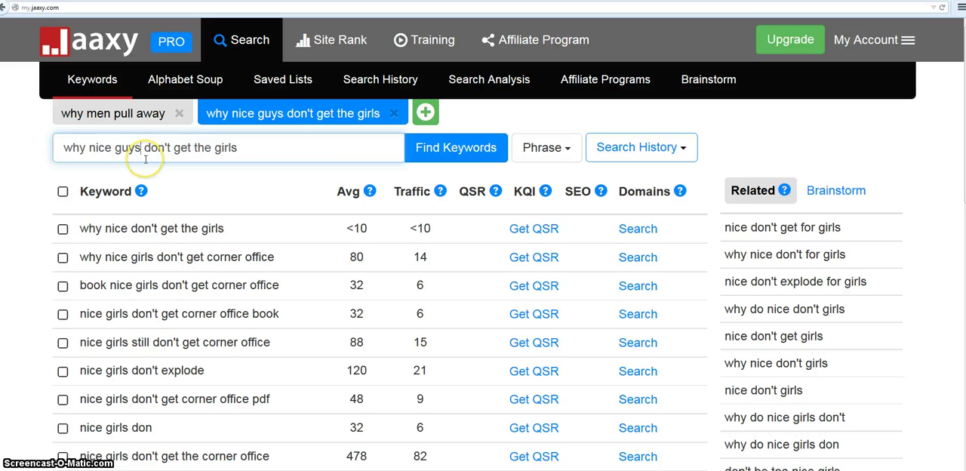
click(456, 148)
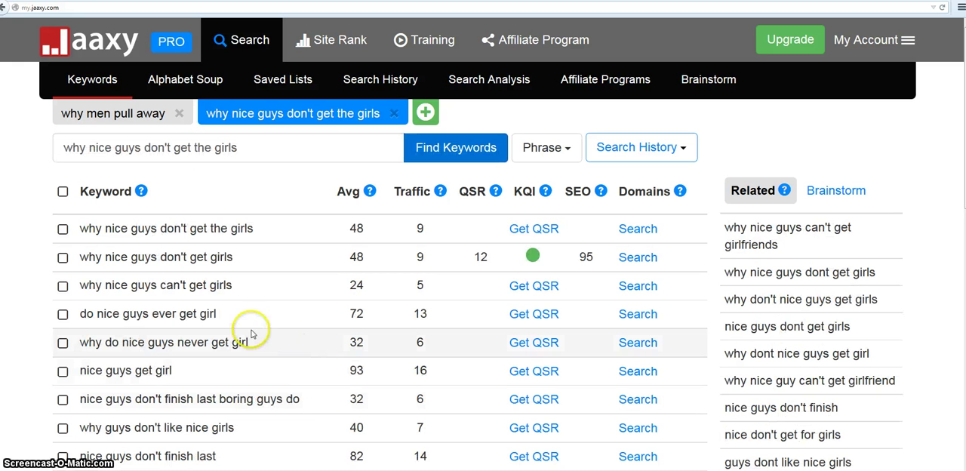
drag(219, 314, 80, 316)
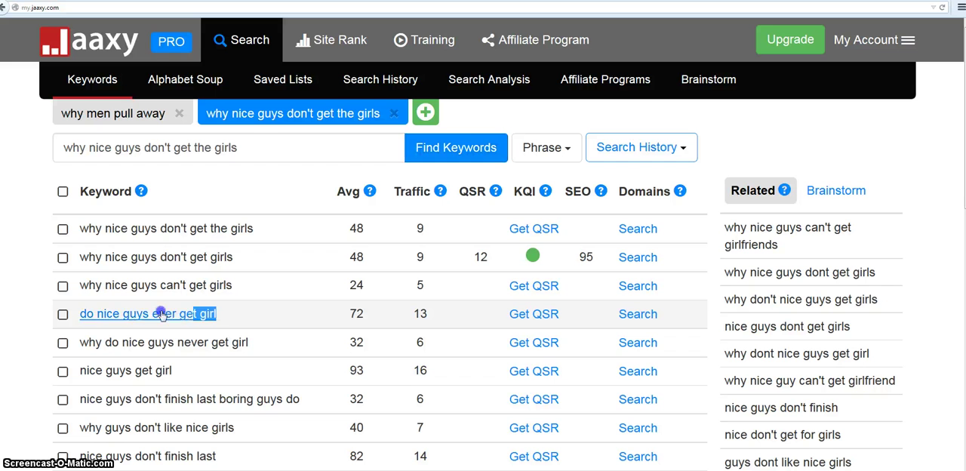
right_click(121, 314)
click(145, 346)
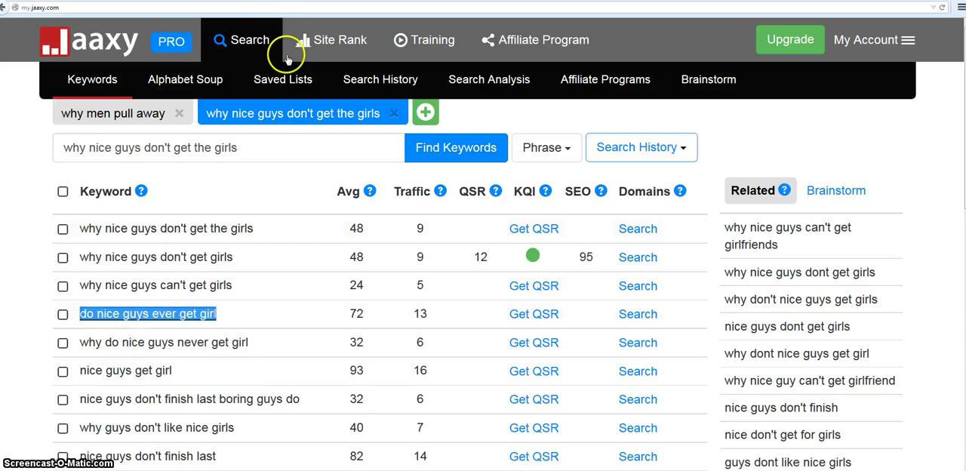
Step: Add 'do nice guys ever get girl' as a tag on the WordPress draft
key(ctrl+Tab)
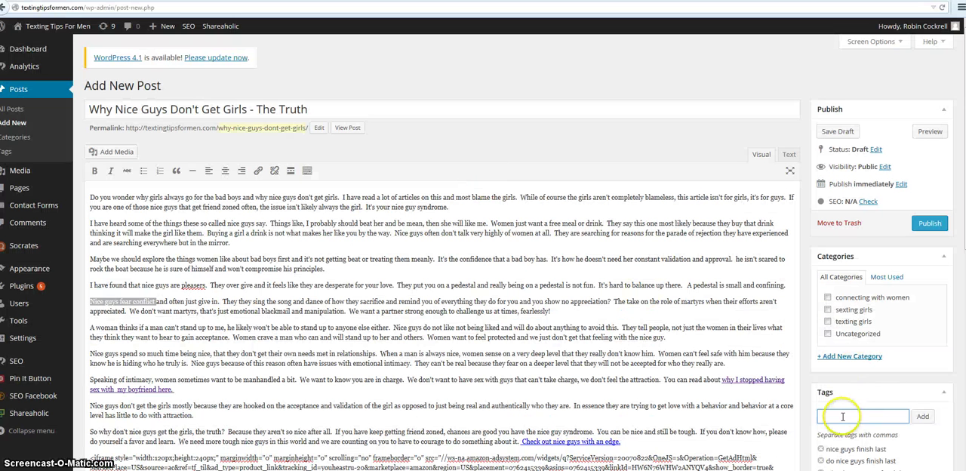
right_click(827, 415)
click(852, 460)
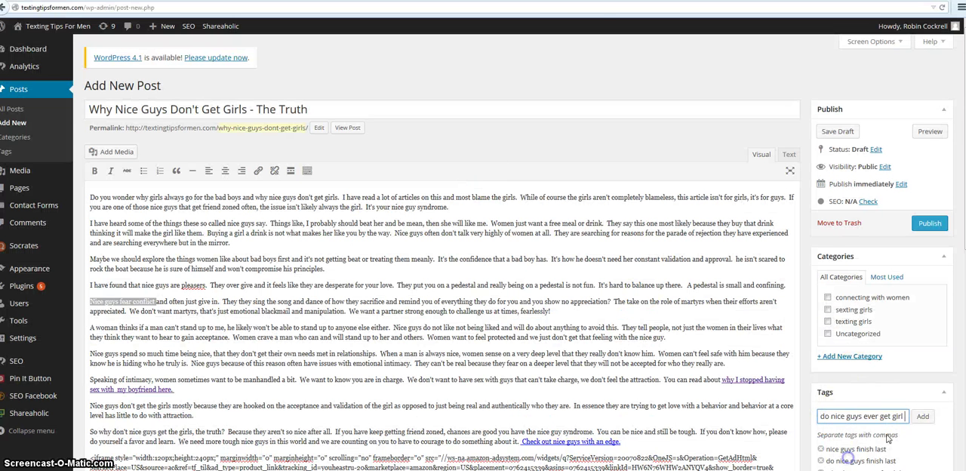
click(922, 415)
key(ctrl+Tab)
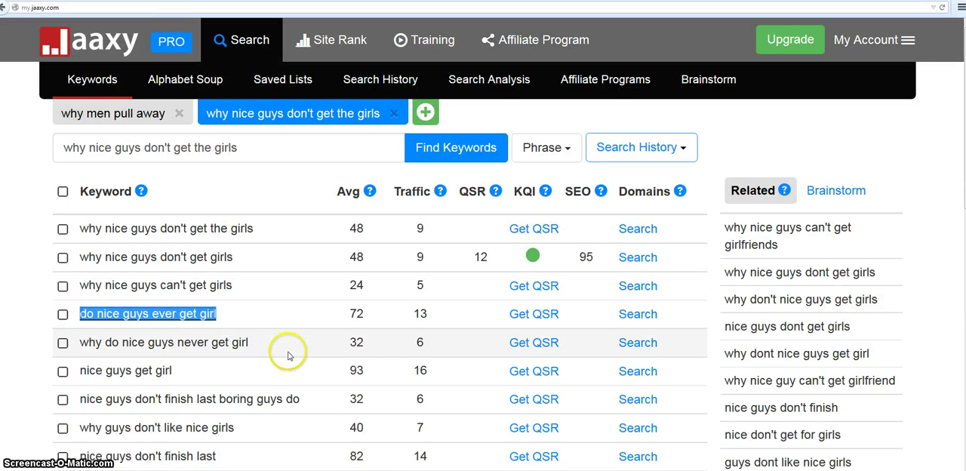
Step: Copy 'why do nice guys never get girl' from the Jaaxy keyword list
drag(250, 342, 110, 342)
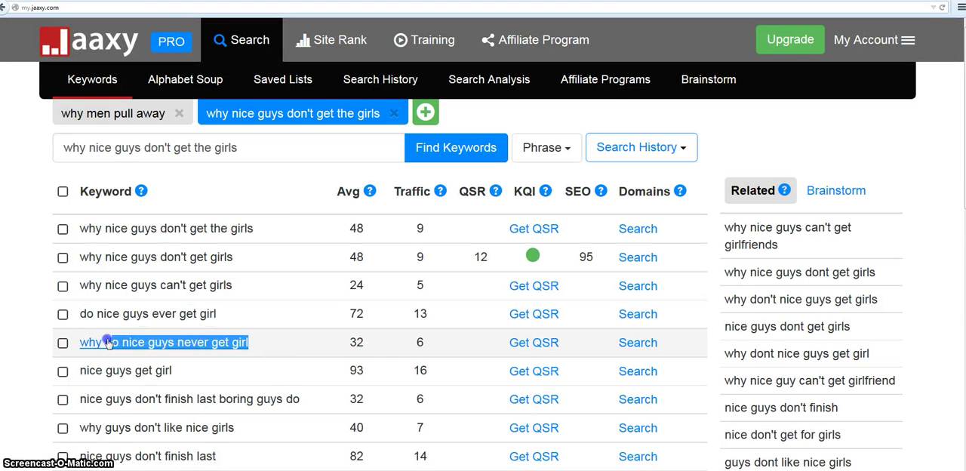
right_click(112, 345)
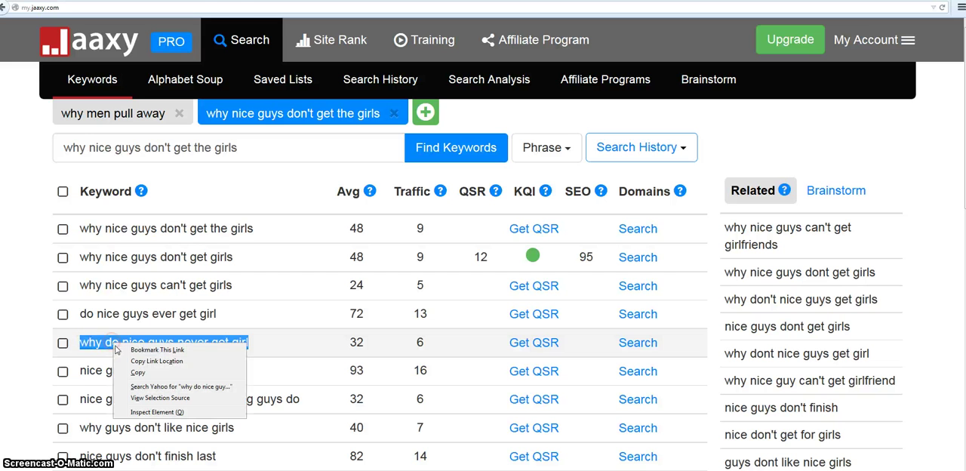
click(139, 371)
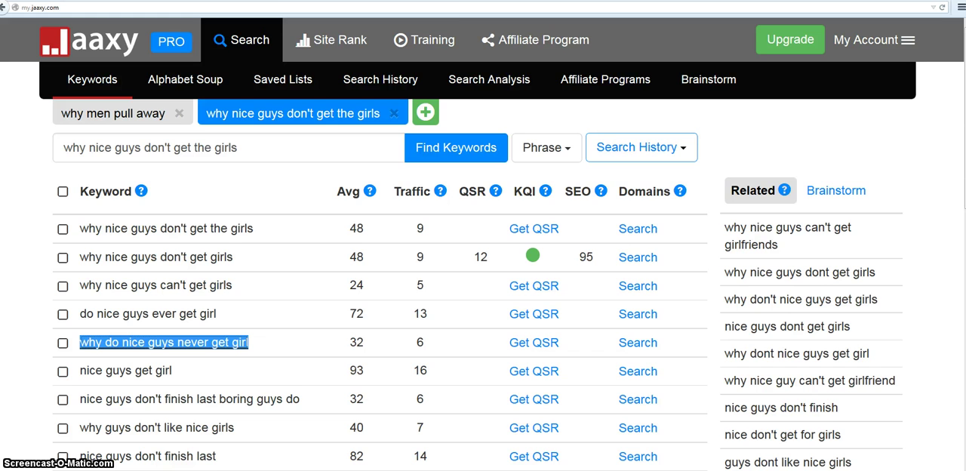
Step: Add 'why do nice guys never get girl' as a tag on the WordPress draft
click(400, 8)
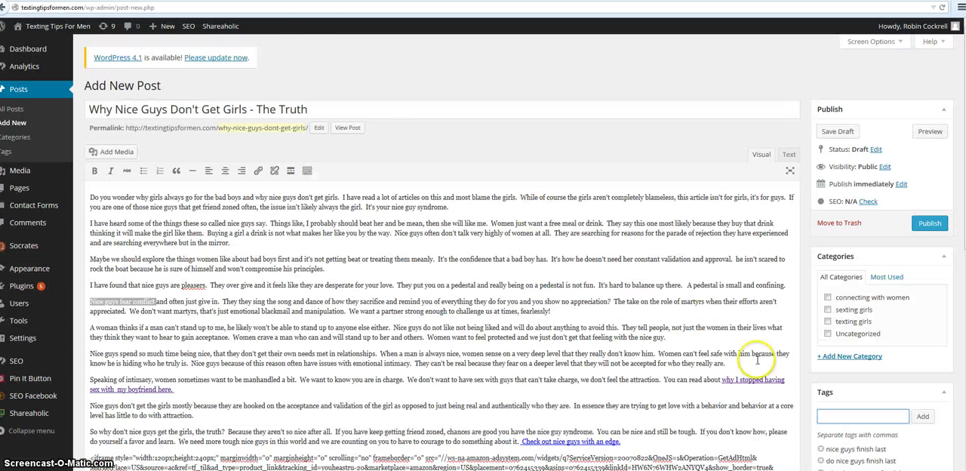
right_click(824, 416)
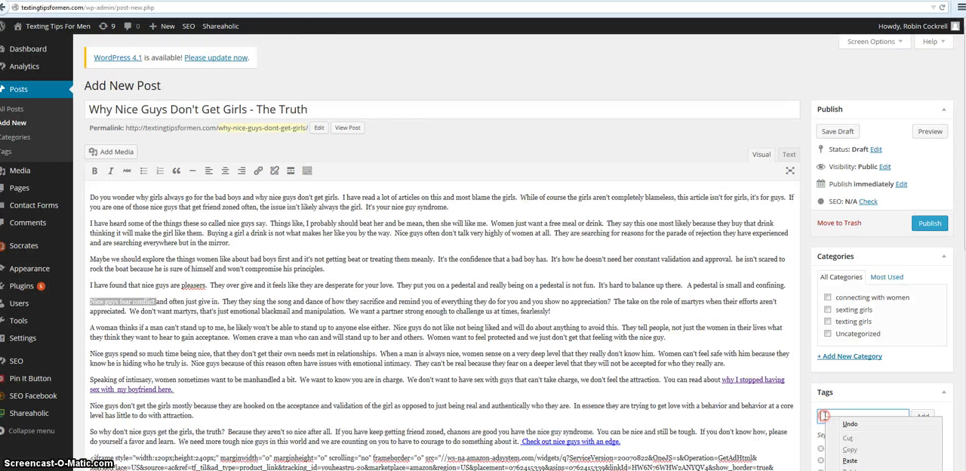
click(850, 460)
click(922, 416)
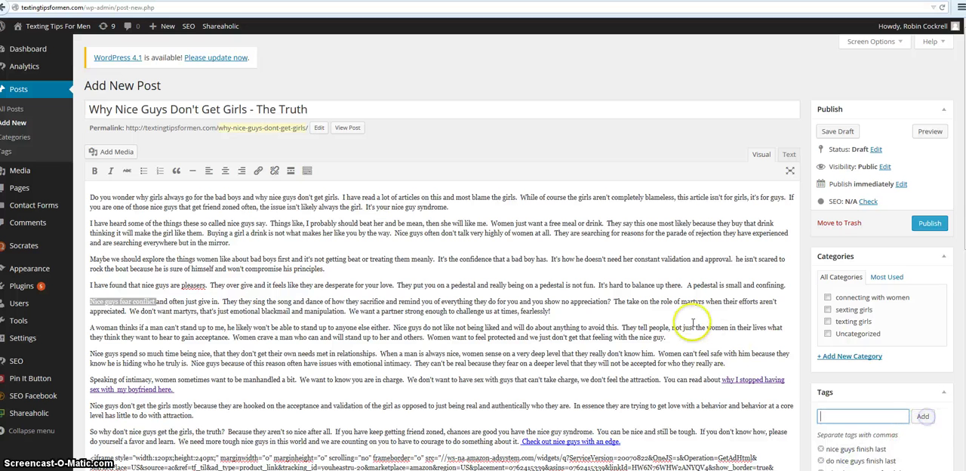
scroll(692, 326, down, 5)
scroll(691, 327, down, 5)
scroll(692, 327, down, 5)
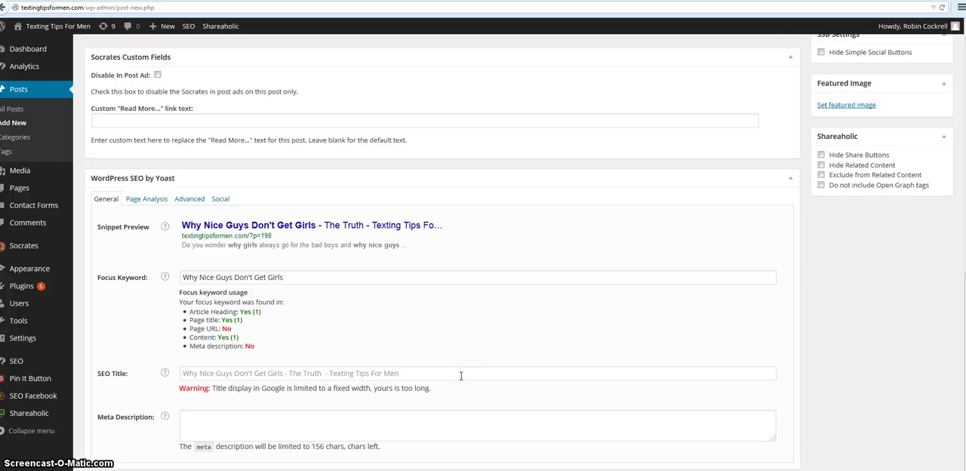
scroll(460, 376, up, 5)
scroll(460, 375, down, 3)
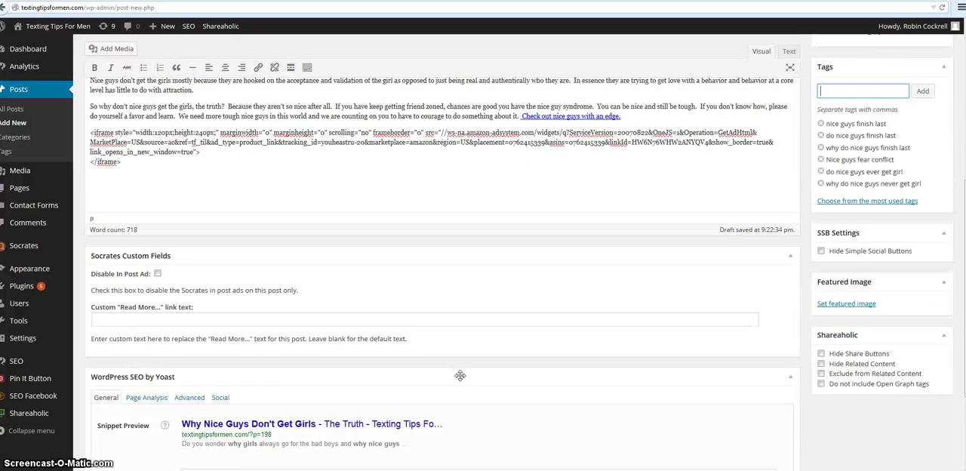
scroll(437, 379, down, 3)
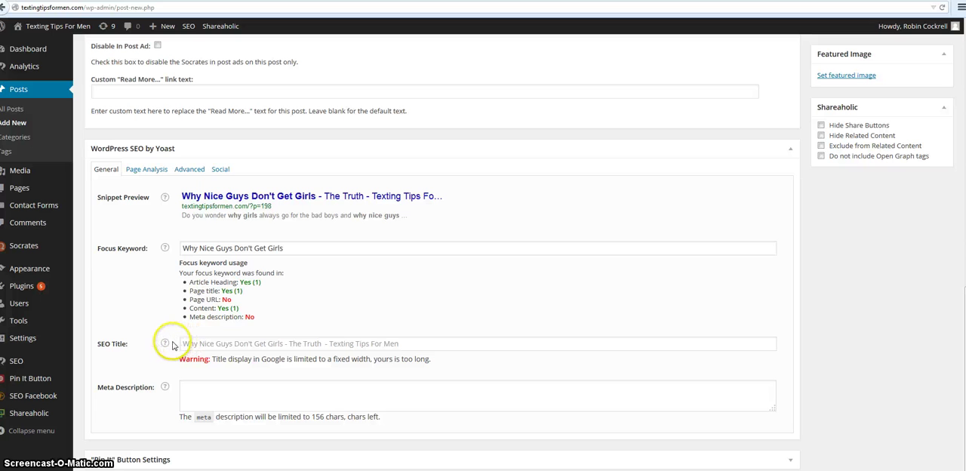
scroll(468, 362, up, 5)
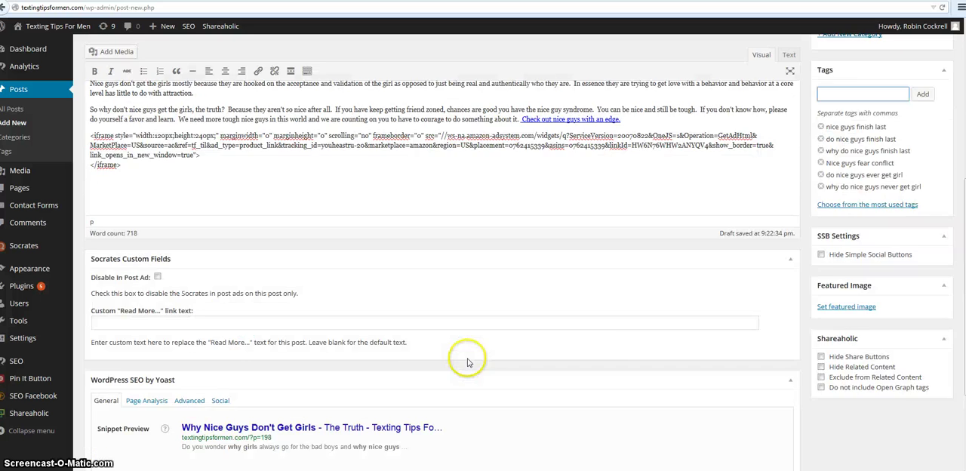
scroll(468, 362, up, 5)
scroll(468, 363, up, 2)
Step: Copy the post title into the Yoast SEO title: 'Why Nice Guys Don't Get Girls - The Truth'
drag(326, 109, 61, 107)
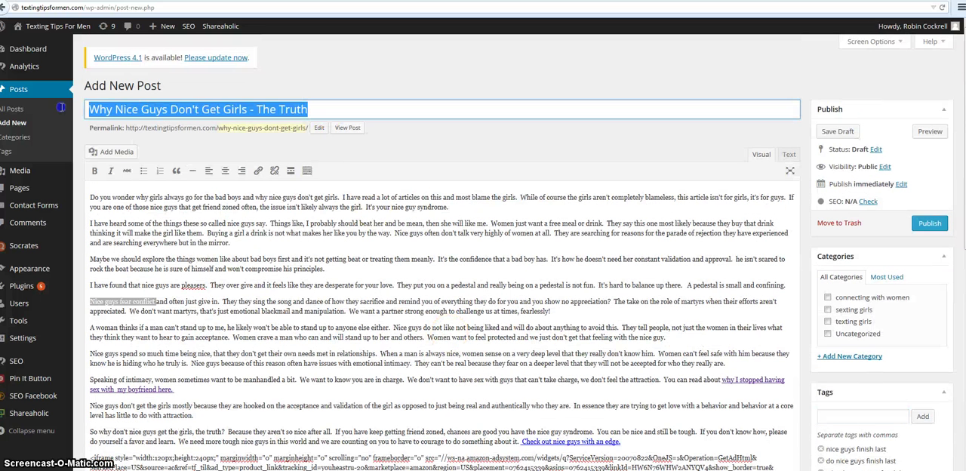
right_click(125, 109)
click(148, 141)
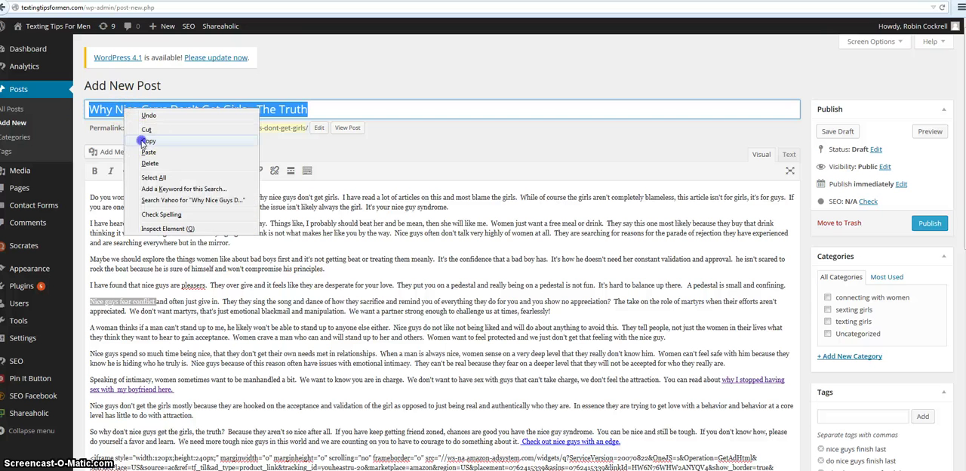
scroll(468, 302, down, 10)
scroll(468, 302, down, 5)
scroll(468, 302, down, 1)
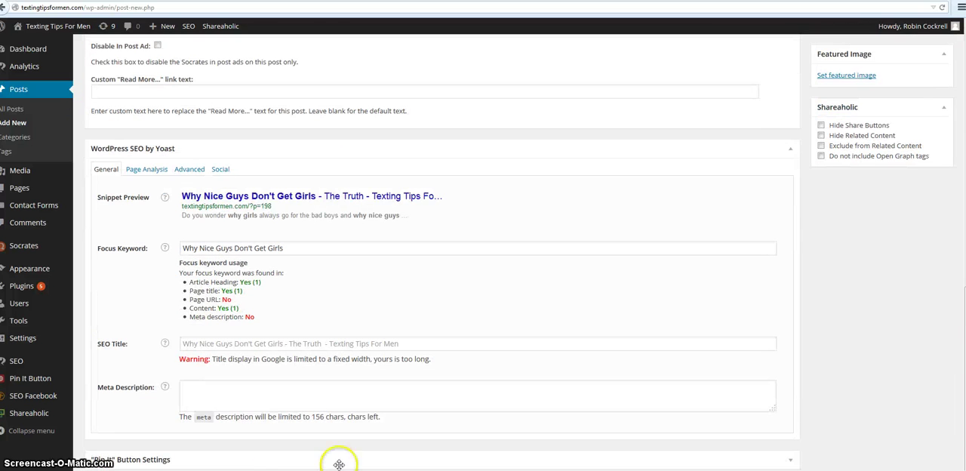
click(183, 374)
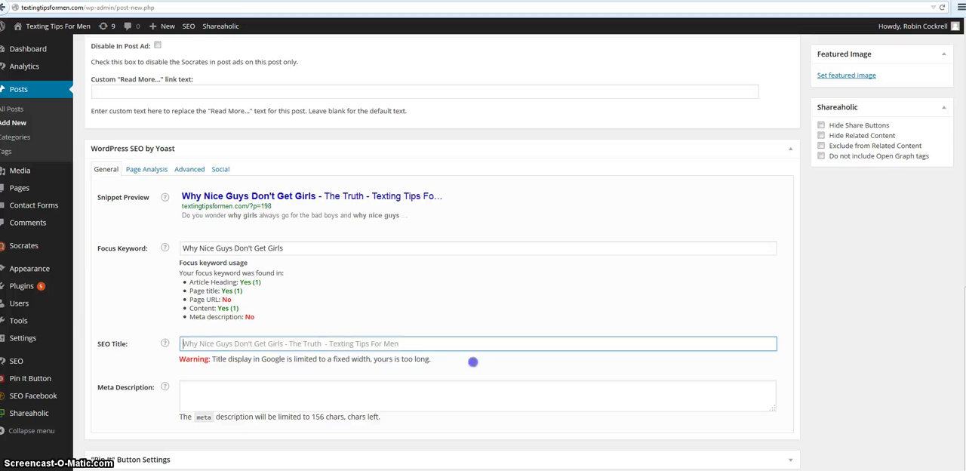
click(408, 345)
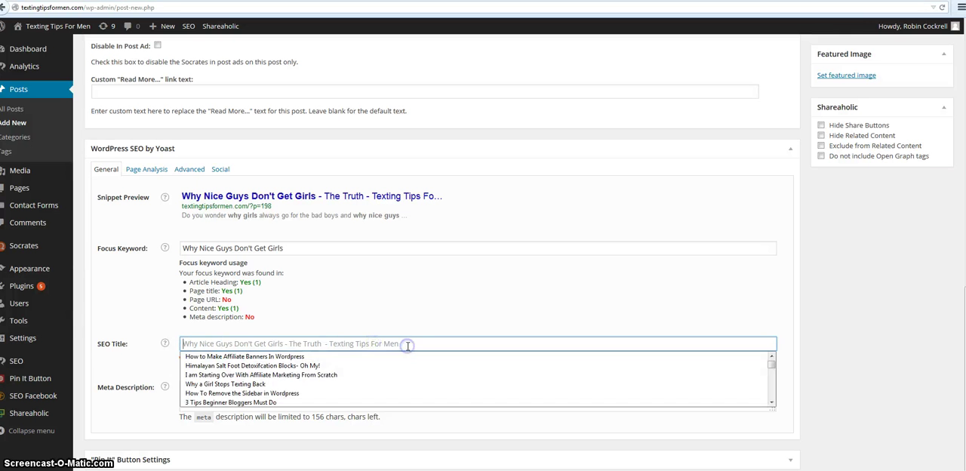
click(363, 344)
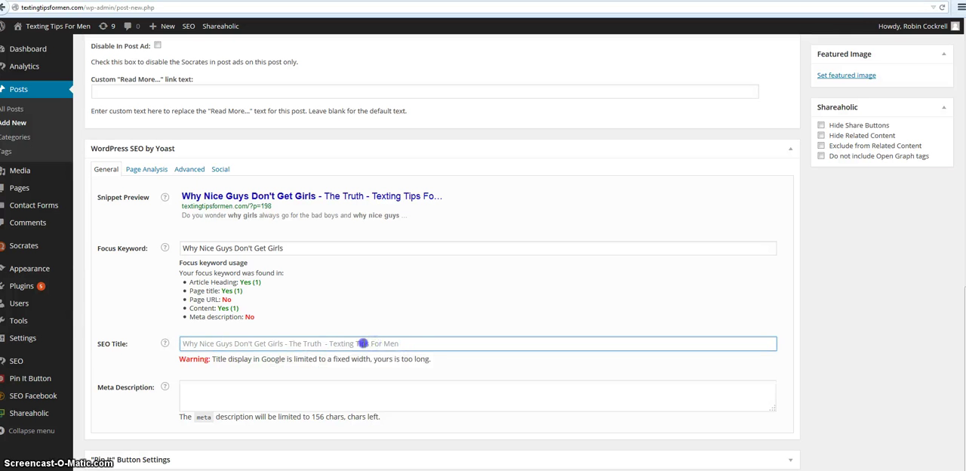
right_click(185, 342)
click(214, 386)
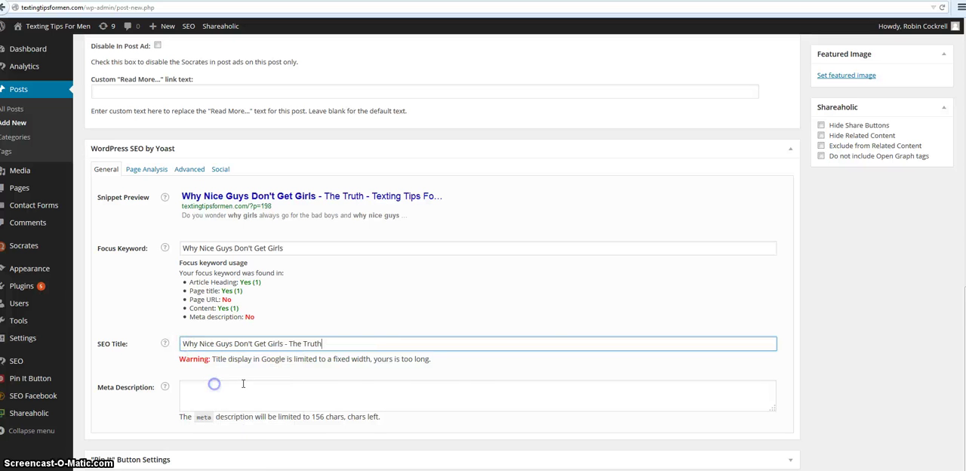
click(559, 294)
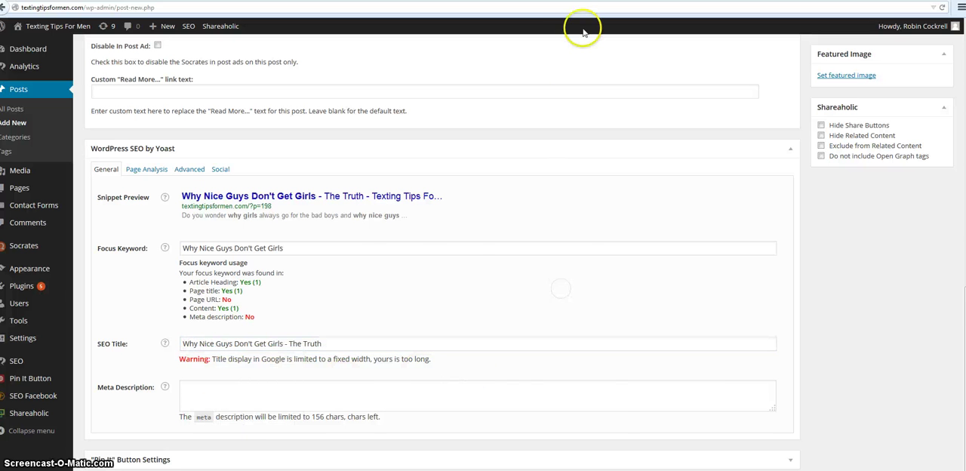
key(ctrl+Tab)
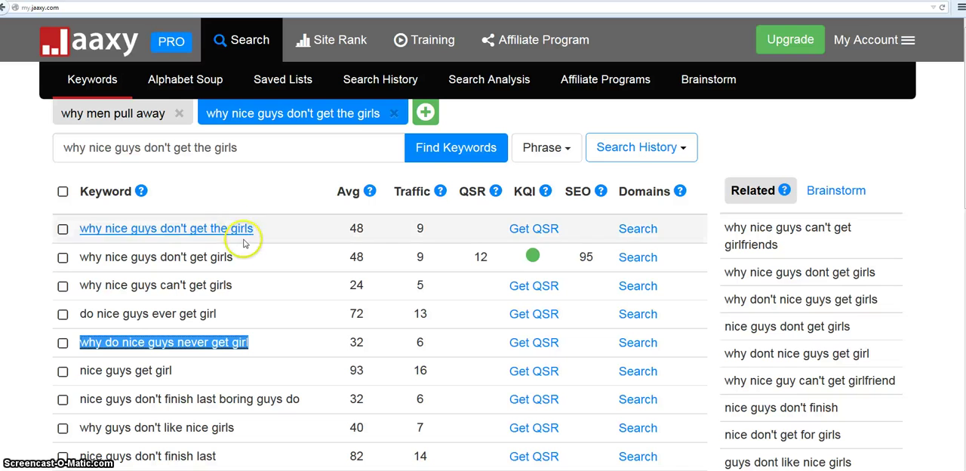
scroll(242, 347, down, 4)
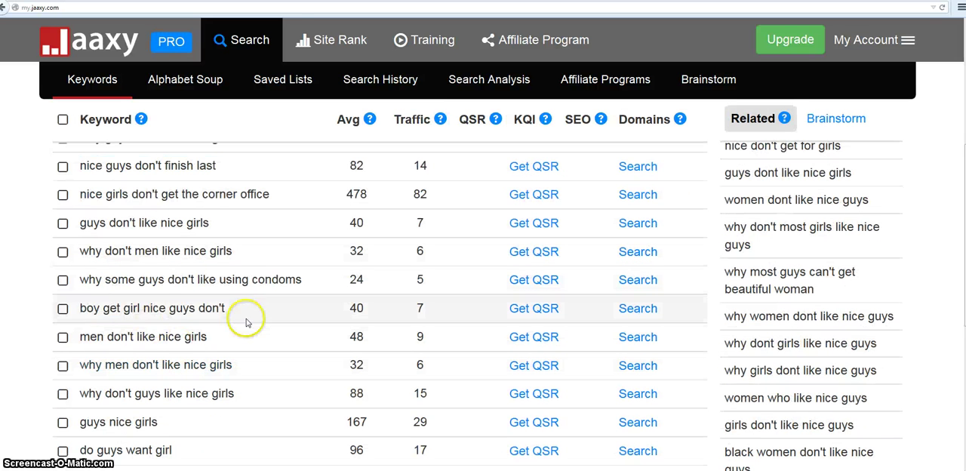
click(281, 9)
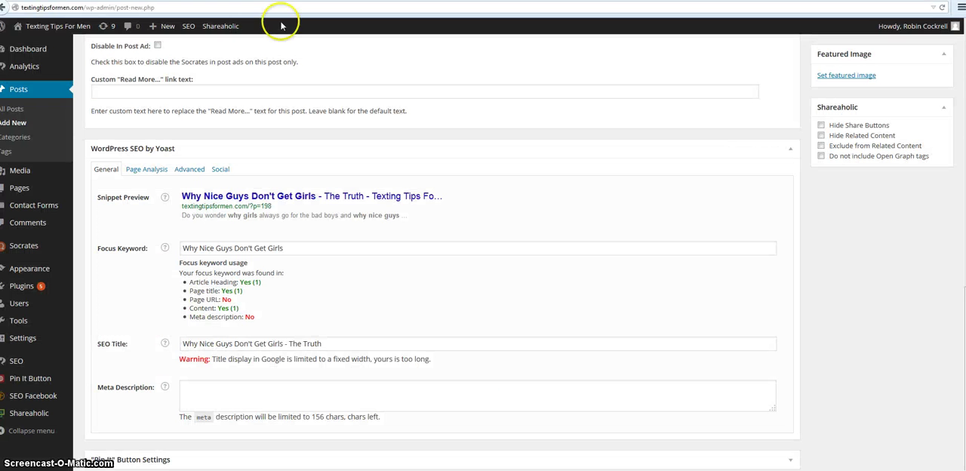
scroll(582, 353, up, 3)
scroll(581, 353, up, 3)
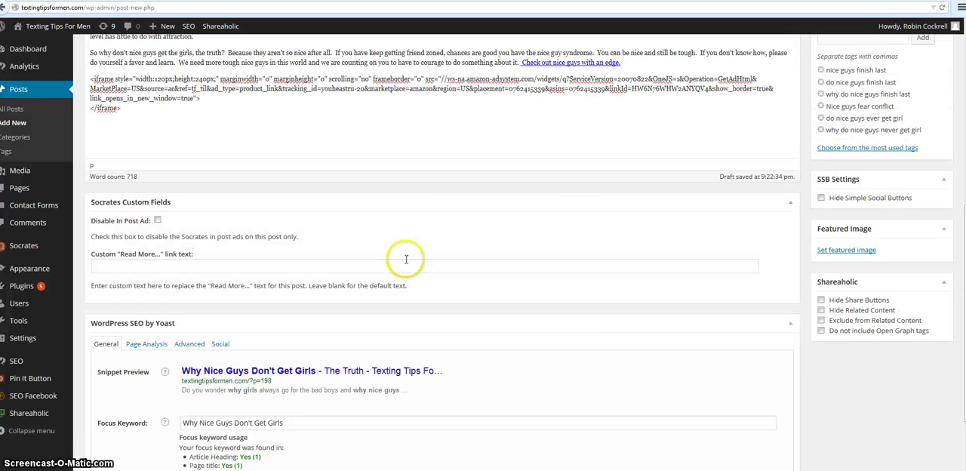
scroll(431, 163, up, 5)
scroll(453, 188, up, 3)
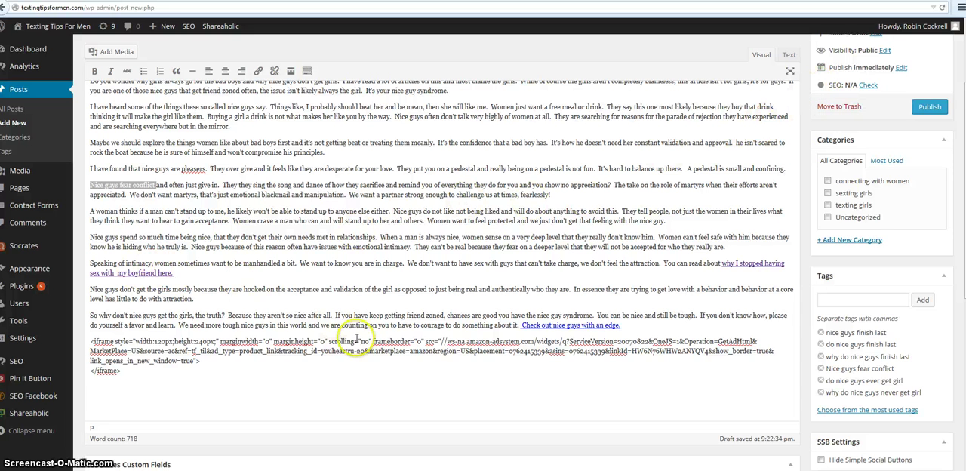
scroll(357, 338, down, 5)
scroll(357, 338, down, 3)
scroll(359, 348, down, 2)
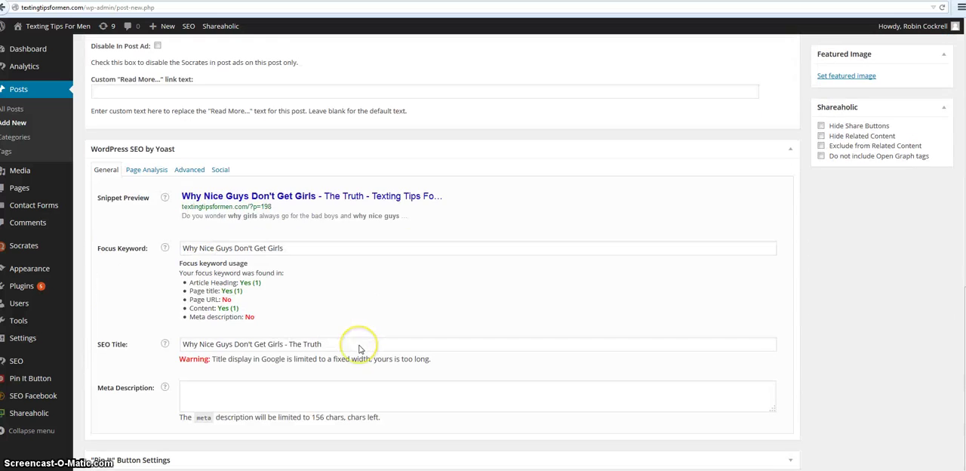
scroll(318, 334, up, 1)
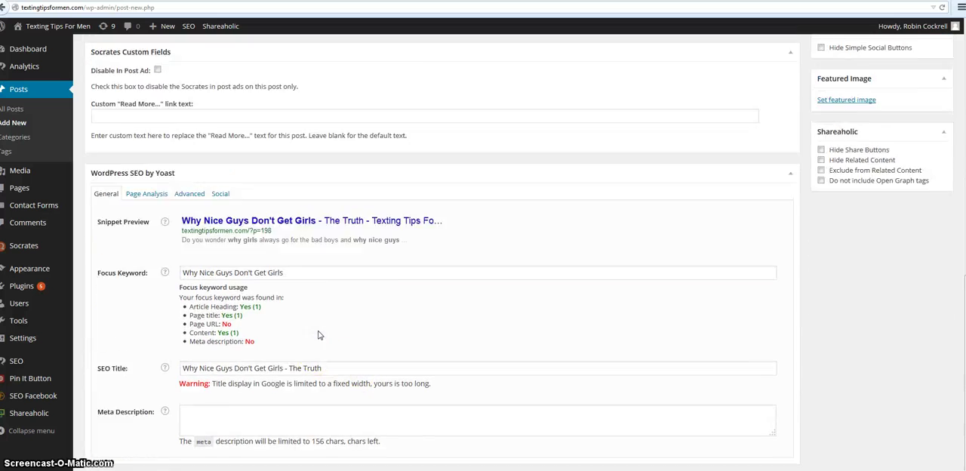
scroll(319, 335, up, 3)
scroll(319, 334, up, 5)
scroll(319, 334, up, 4)
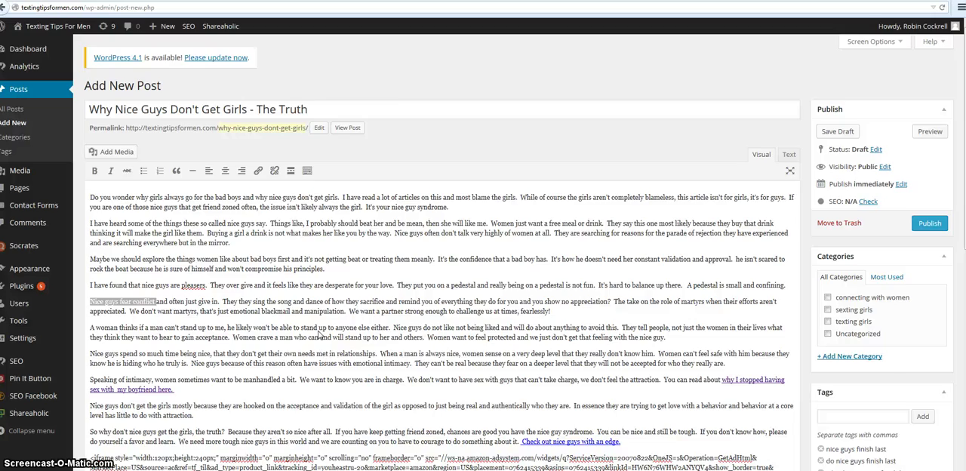
scroll(319, 334, down, 5)
scroll(319, 334, down, 2)
scroll(318, 335, up, 4)
scroll(319, 334, up, 3)
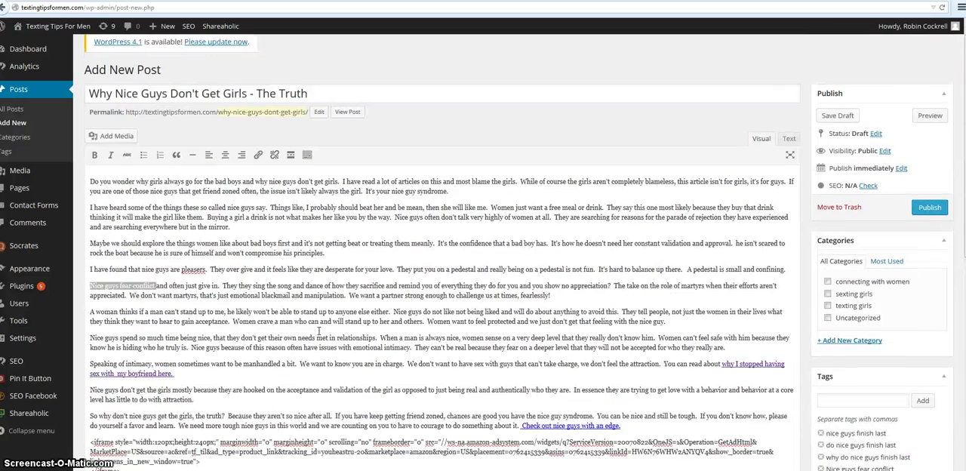
scroll(318, 334, up, 2)
click(311, 322)
scroll(315, 310, down, 5)
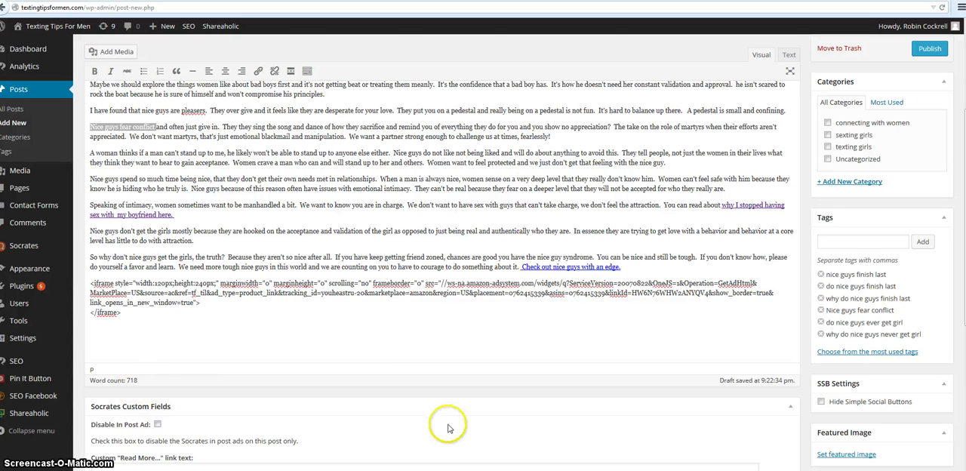
scroll(445, 422, down, 5)
scroll(445, 422, down, 3)
scroll(445, 422, down, 2)
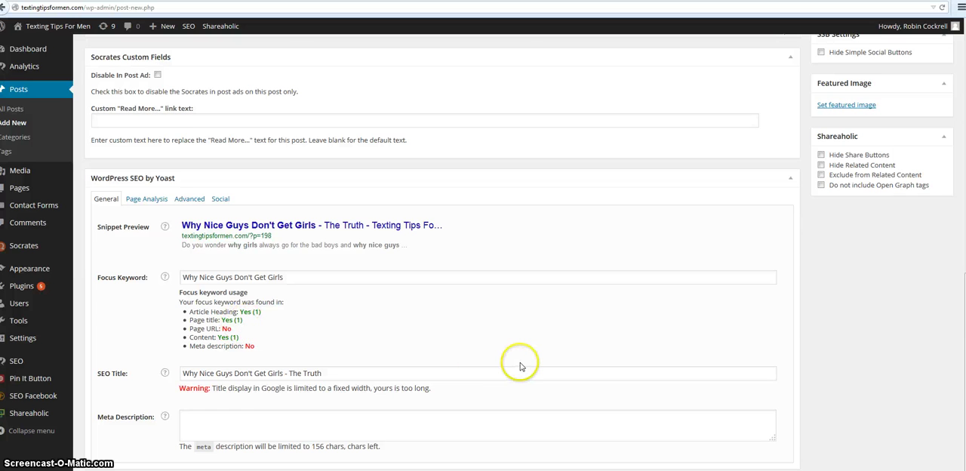
scroll(520, 366, up, 5)
scroll(520, 367, up, 5)
scroll(520, 366, up, 3)
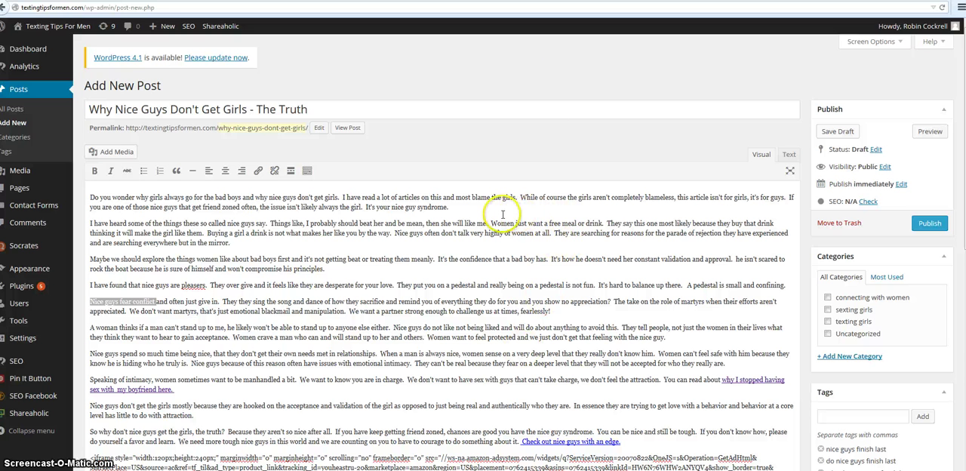
scroll(503, 217, down, 3)
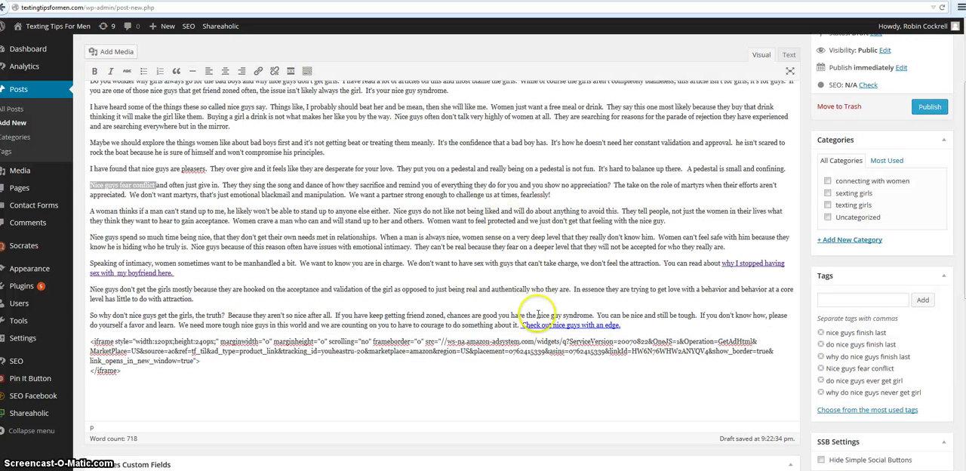
Step: Copy 'nice guy syndrome' from the article text and add it as a post tag
drag(537, 315, 591, 315)
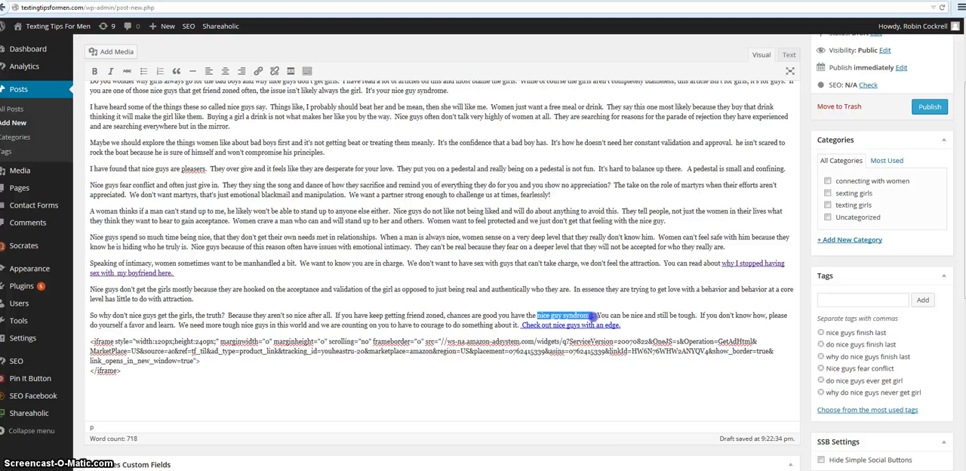
right_click(592, 315)
click(613, 336)
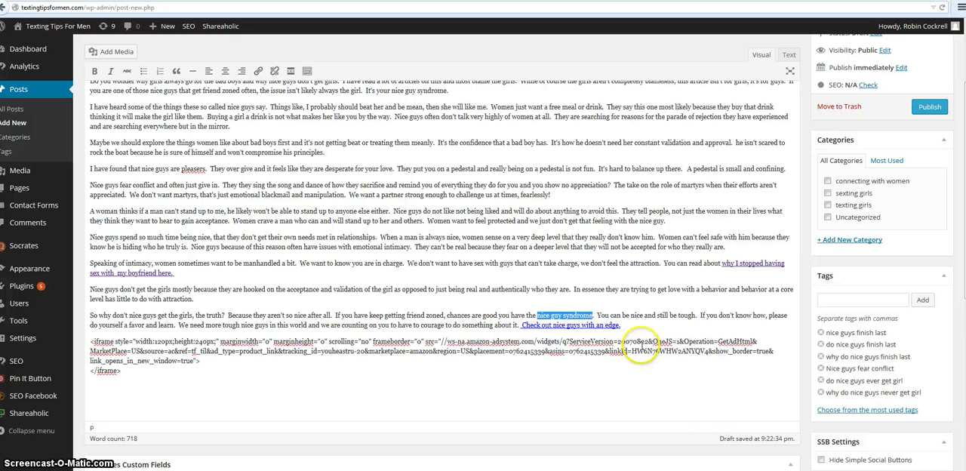
click(831, 300)
right_click(830, 300)
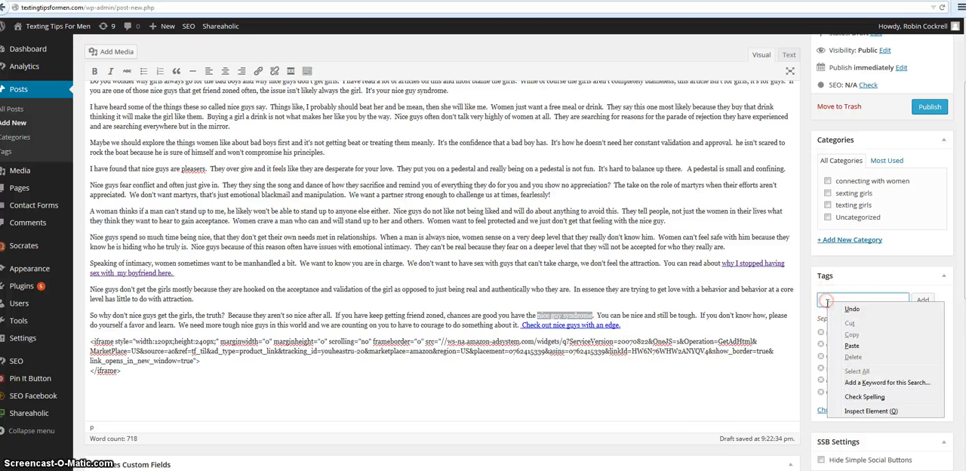
click(852, 346)
click(923, 300)
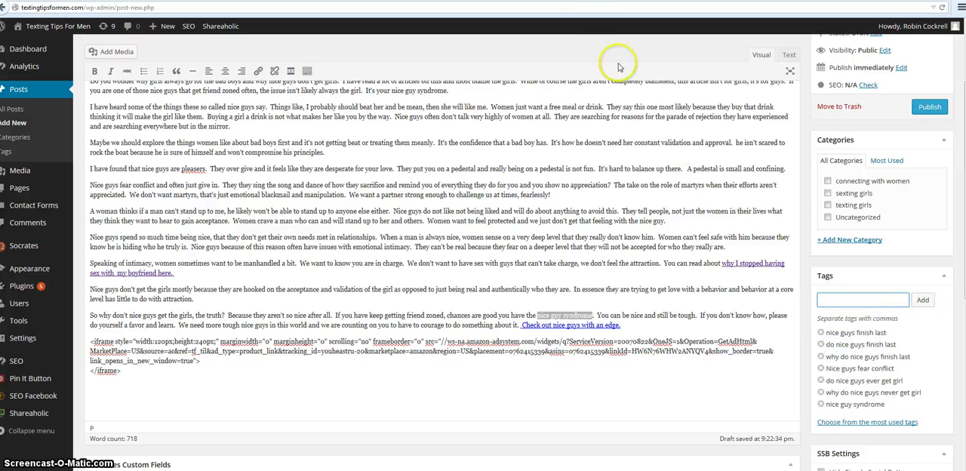
key(ctrl+Tab)
scroll(172, 162, up, 5)
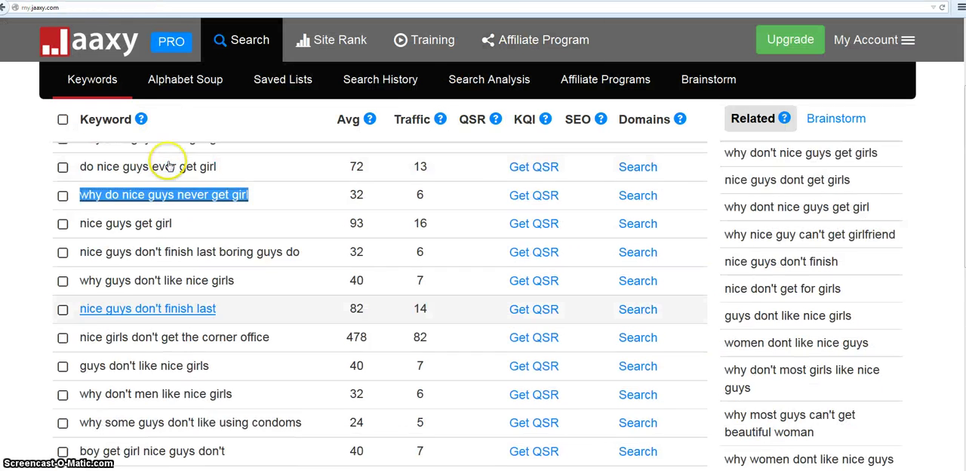
Step: Search Jaaxy for 'nice guy syndrome' and fetch QSR scores for two result rows
drag(242, 148, 64, 147)
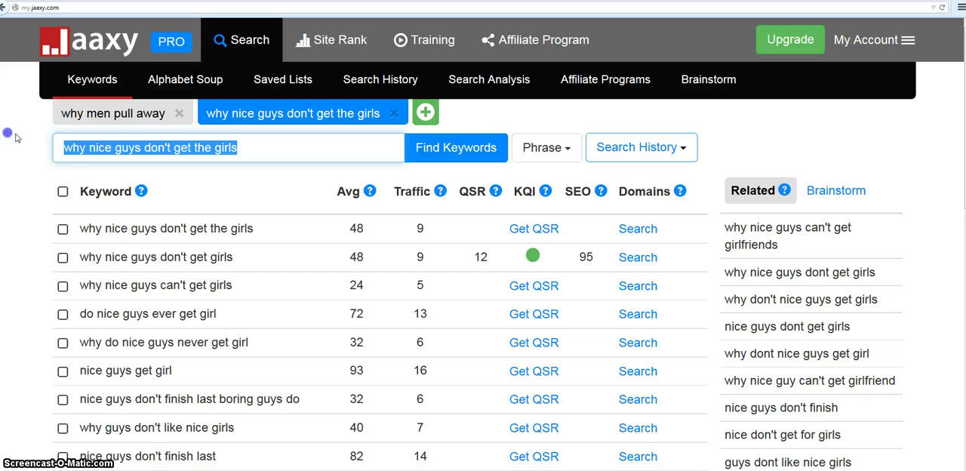
right_click(67, 148)
click(94, 198)
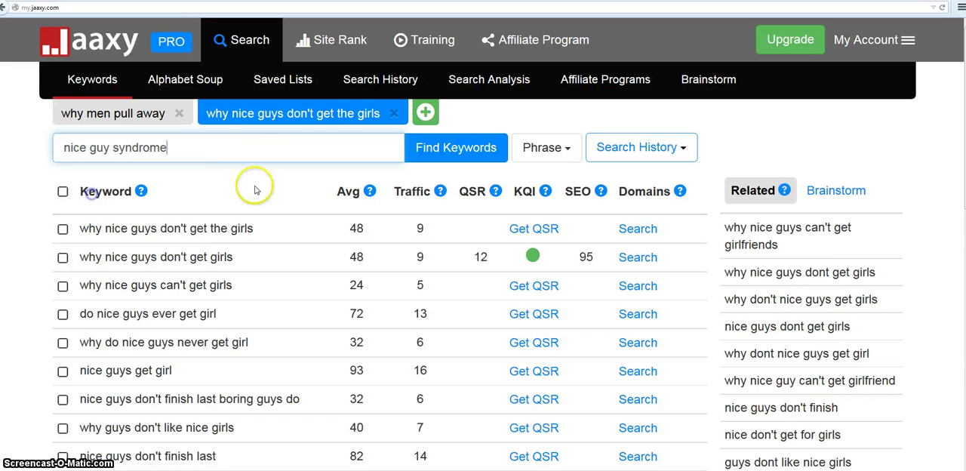
click(492, 153)
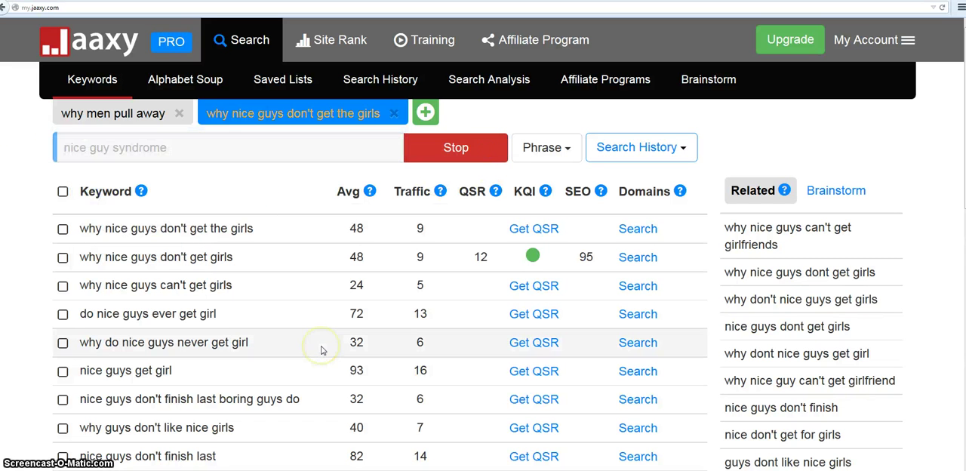
click(353, 347)
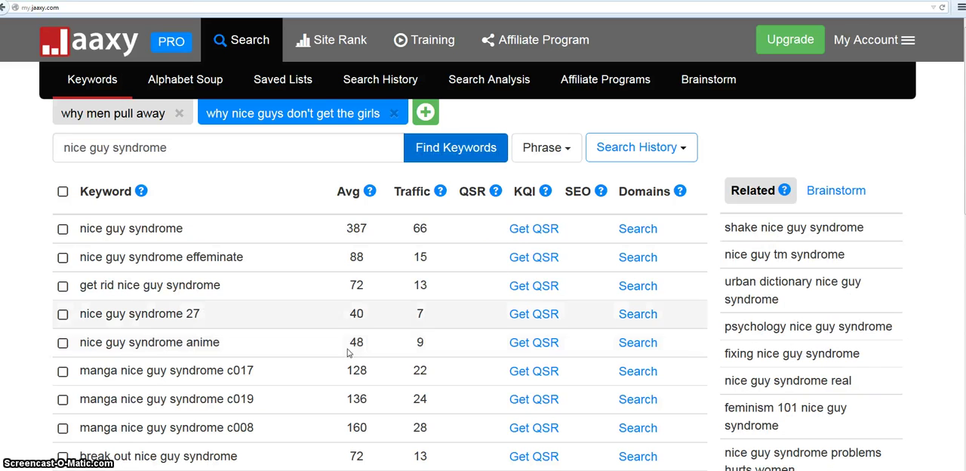
click(534, 228)
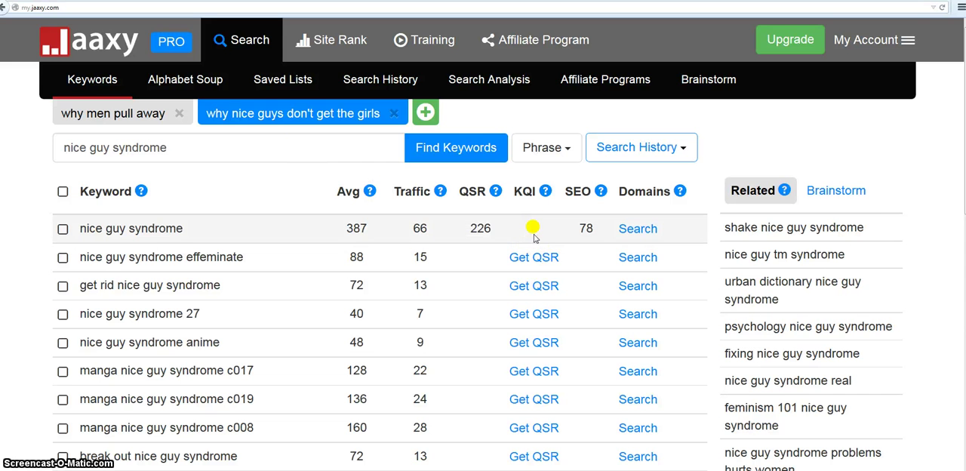
click(534, 286)
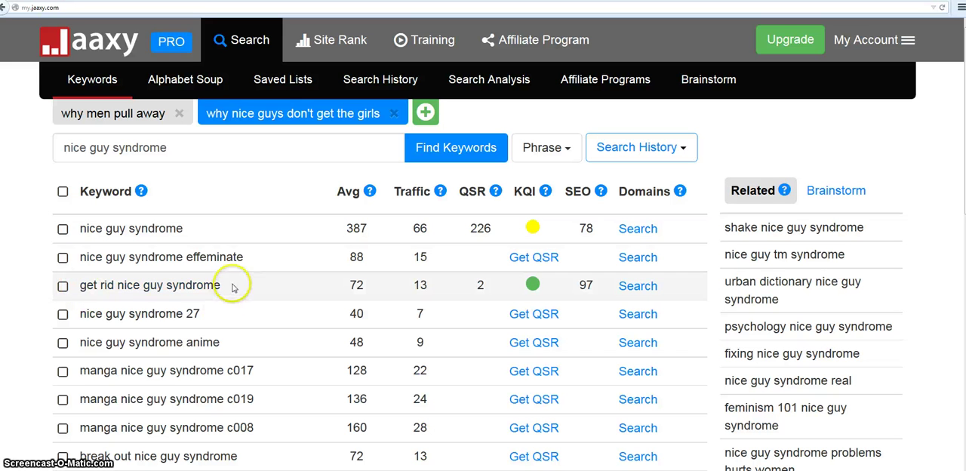
Step: Copy 'get rid nice guy syndrome' and paste it into the WordPress tag field
drag(223, 286, 78, 277)
right_click(102, 286)
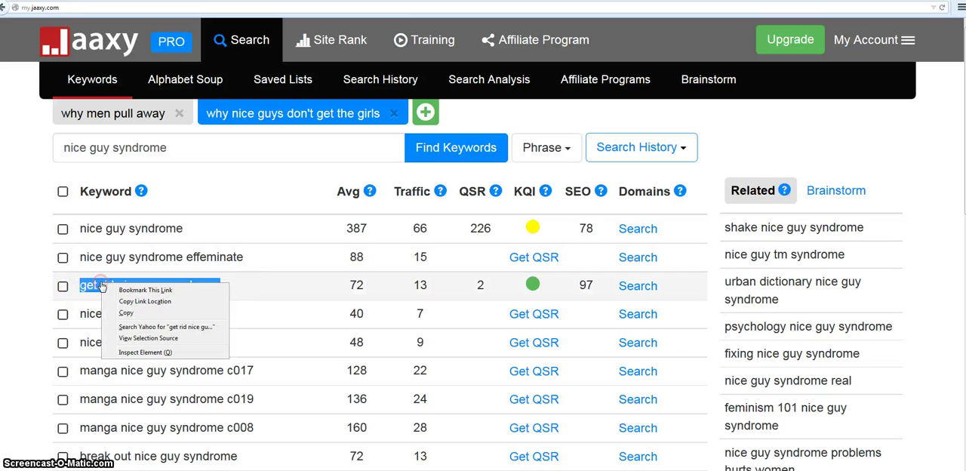
click(144, 296)
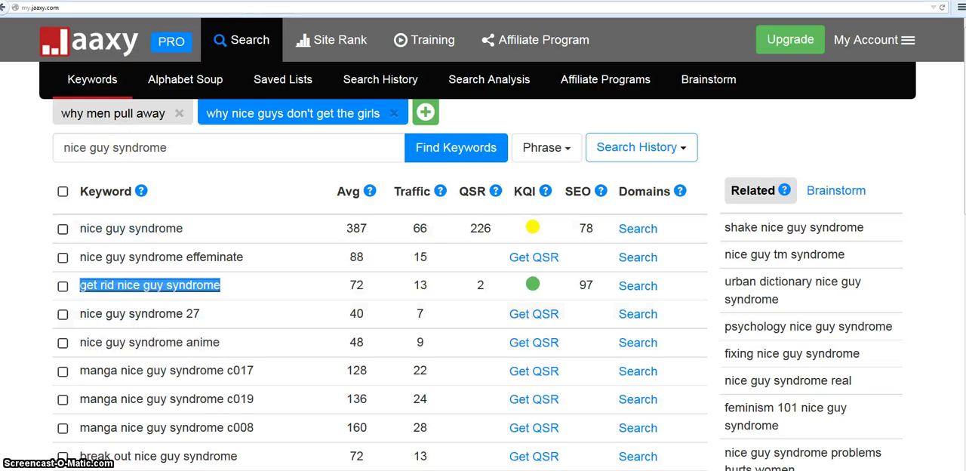
click(306, 7)
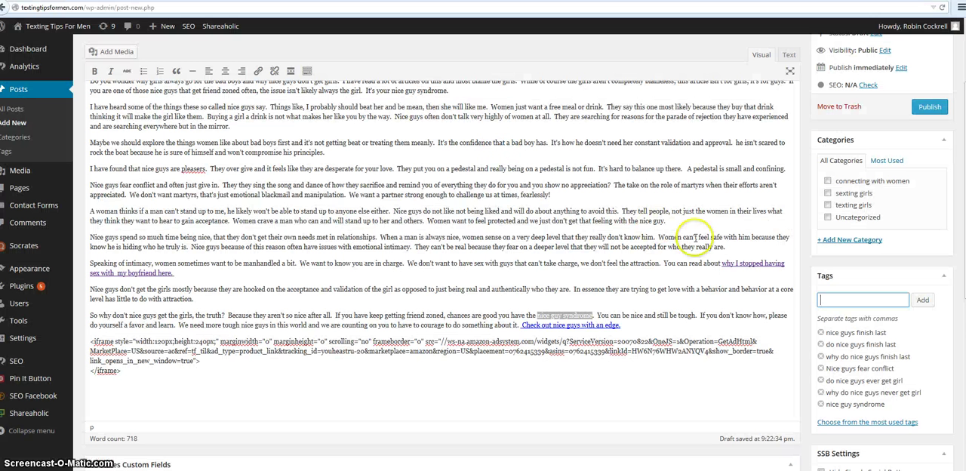
click(824, 300)
right_click(825, 300)
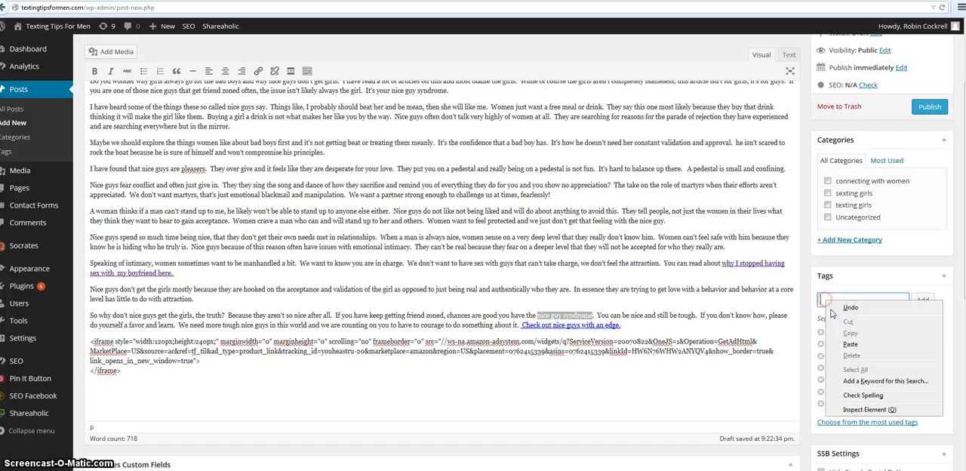
click(843, 341)
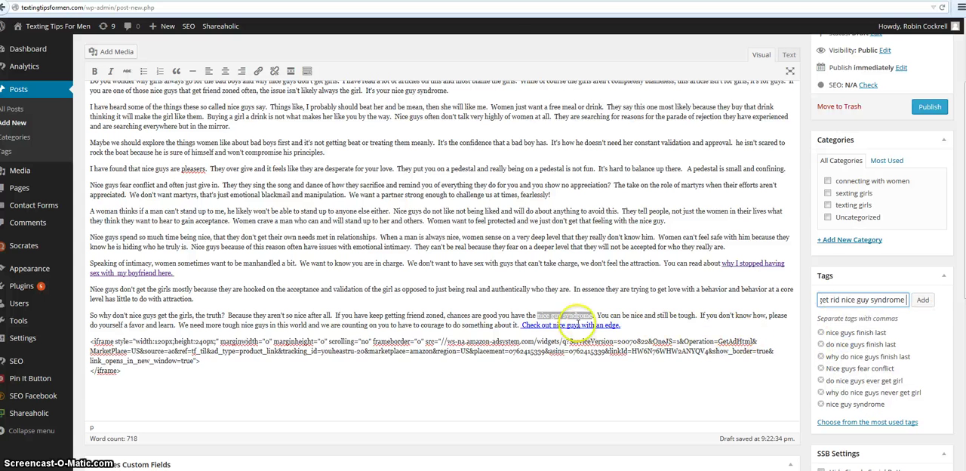
key(ctrl+Tab)
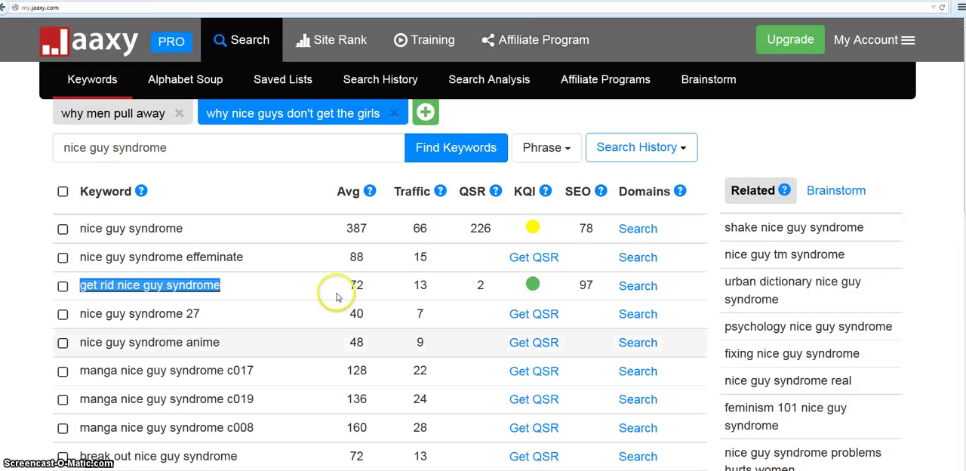